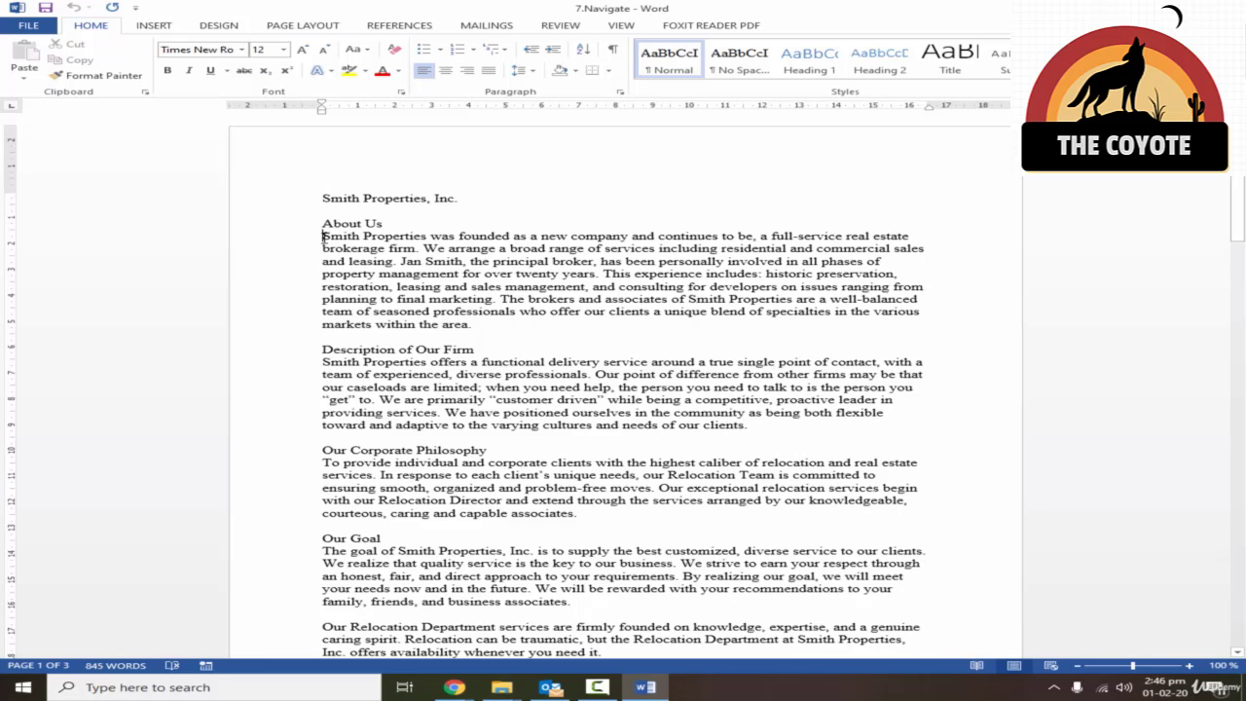
- Select a group of three icons on the desktop as an example, clear the selection and return to the Word document
{"action": "left_click_drag", "start_coordinate": [322, 236], "coordinate": [484, 324]}
{"action": "key", "text": "super+d"}
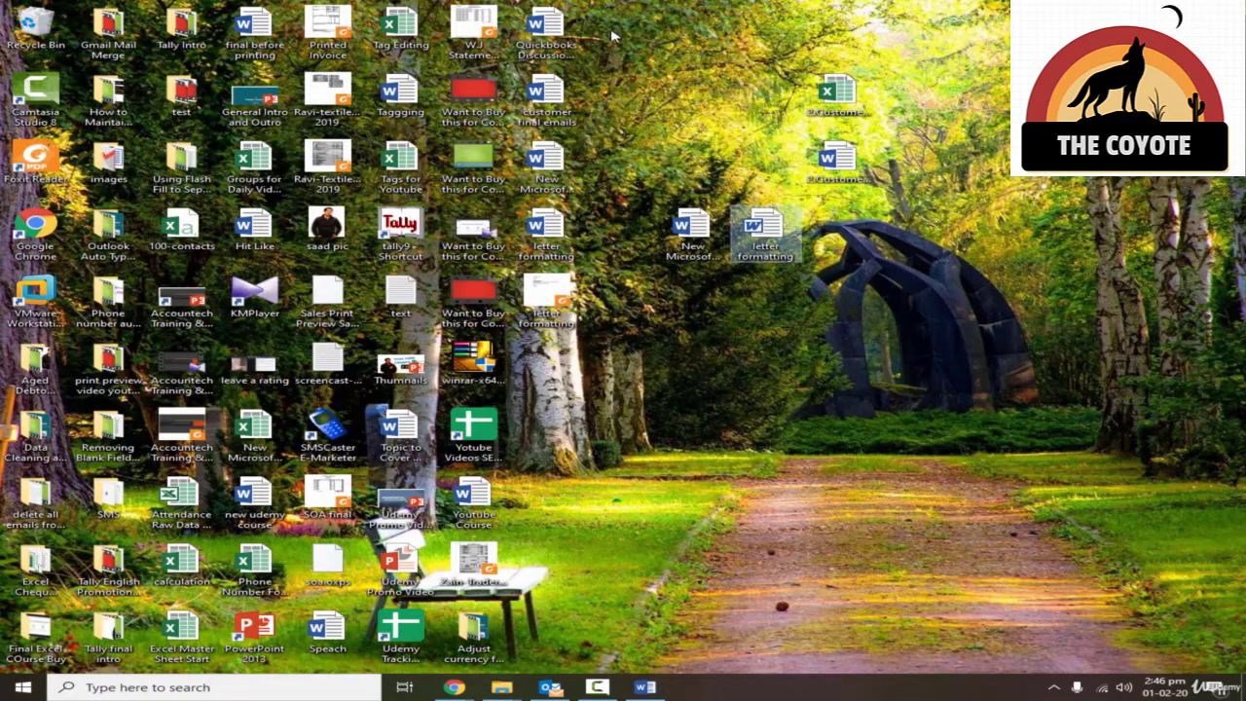
{"action": "left_click_drag", "start_coordinate": [620, 6], "coordinate": [528, 207]}
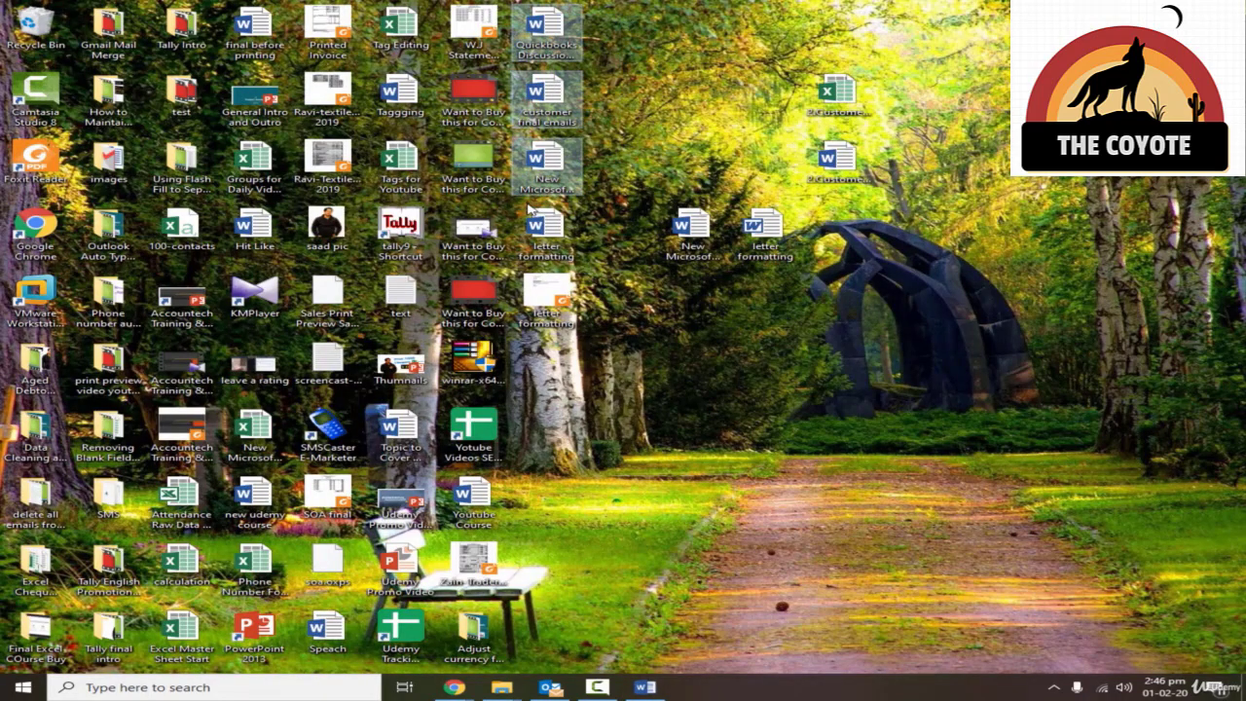
{"action": "left_click", "coordinate": [642, 151]}
{"action": "left_click", "coordinate": [647, 684]}
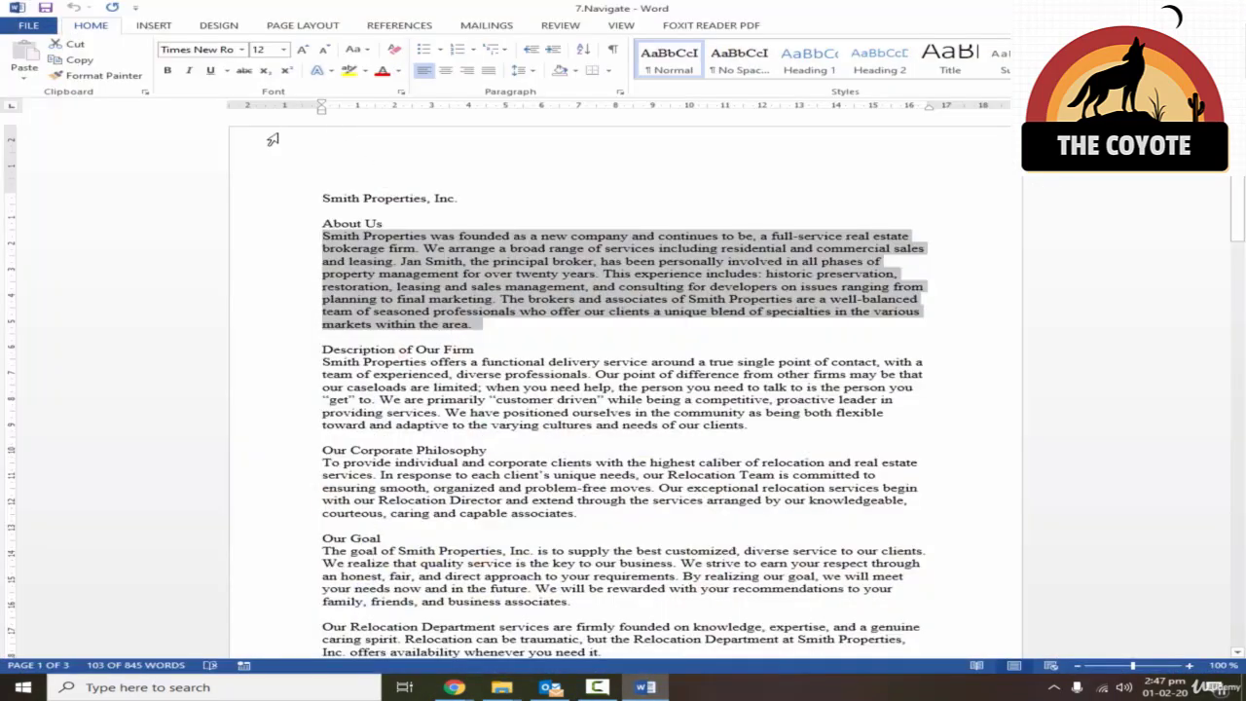
- Select the About Us heading together with its body paragraph and add space before both paragraphs
{"action": "left_click", "coordinate": [477, 326]}
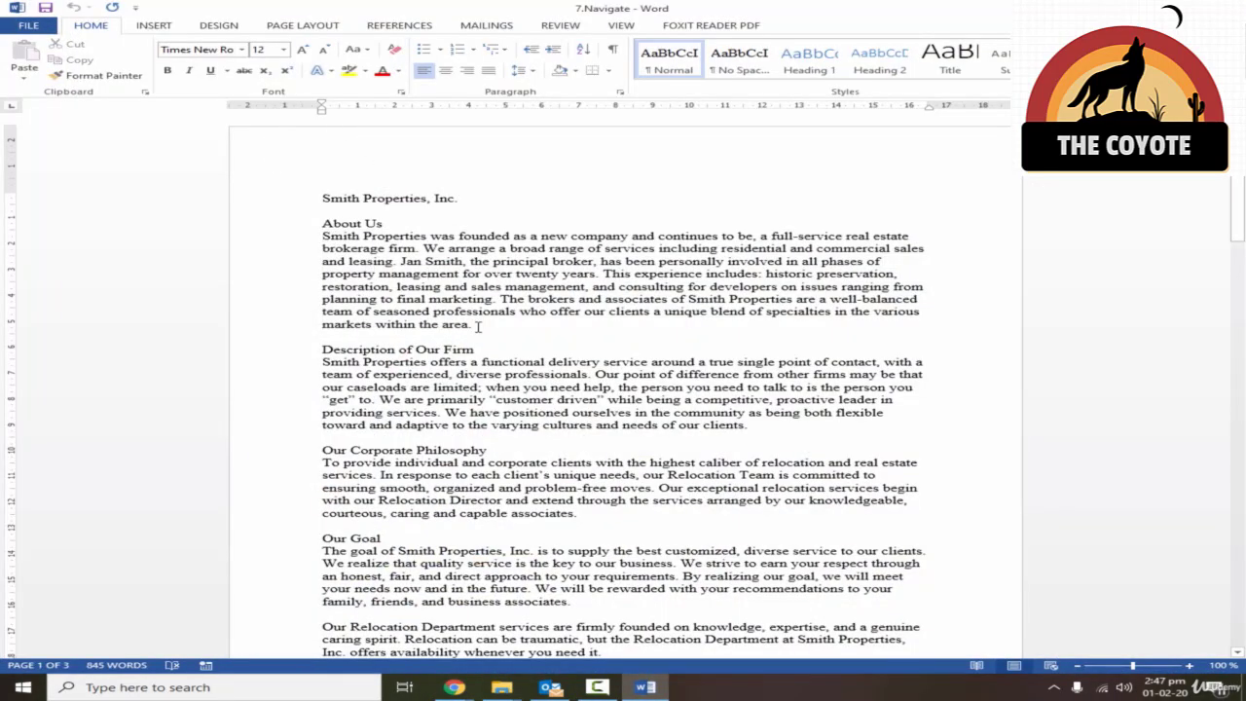
{"action": "triple_click", "coordinate": [476, 326]}
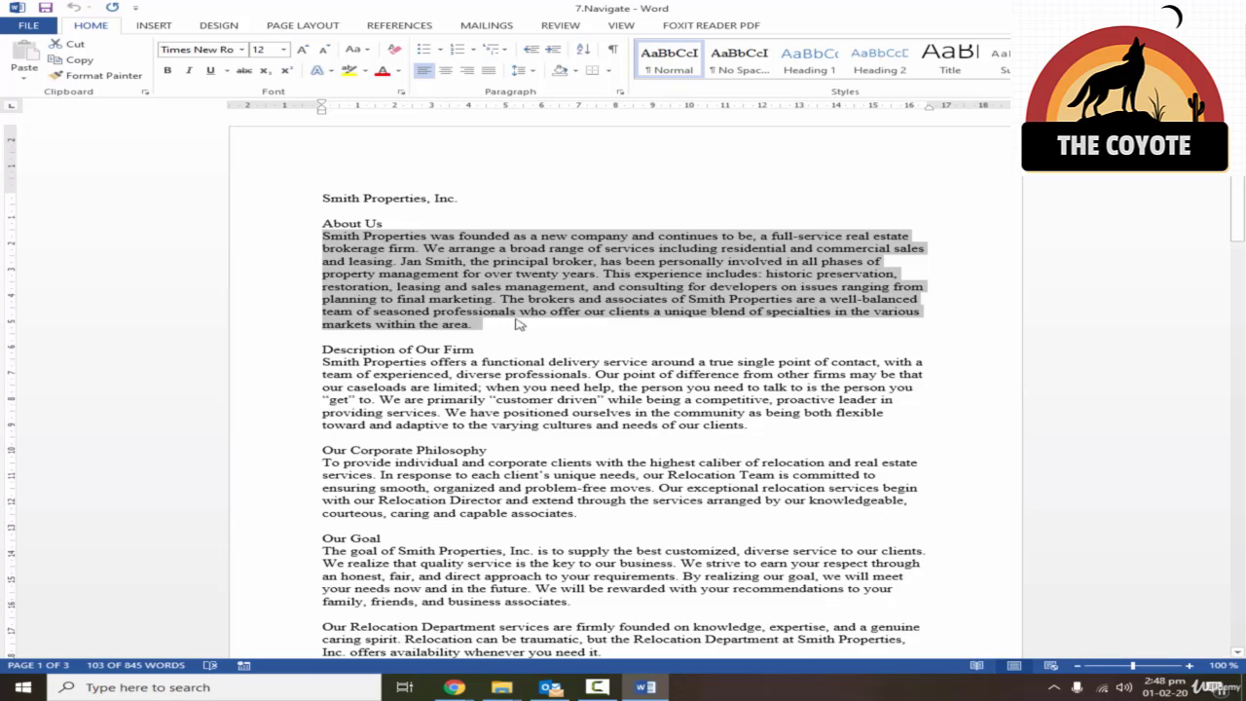
{"action": "left_click", "coordinate": [481, 326]}
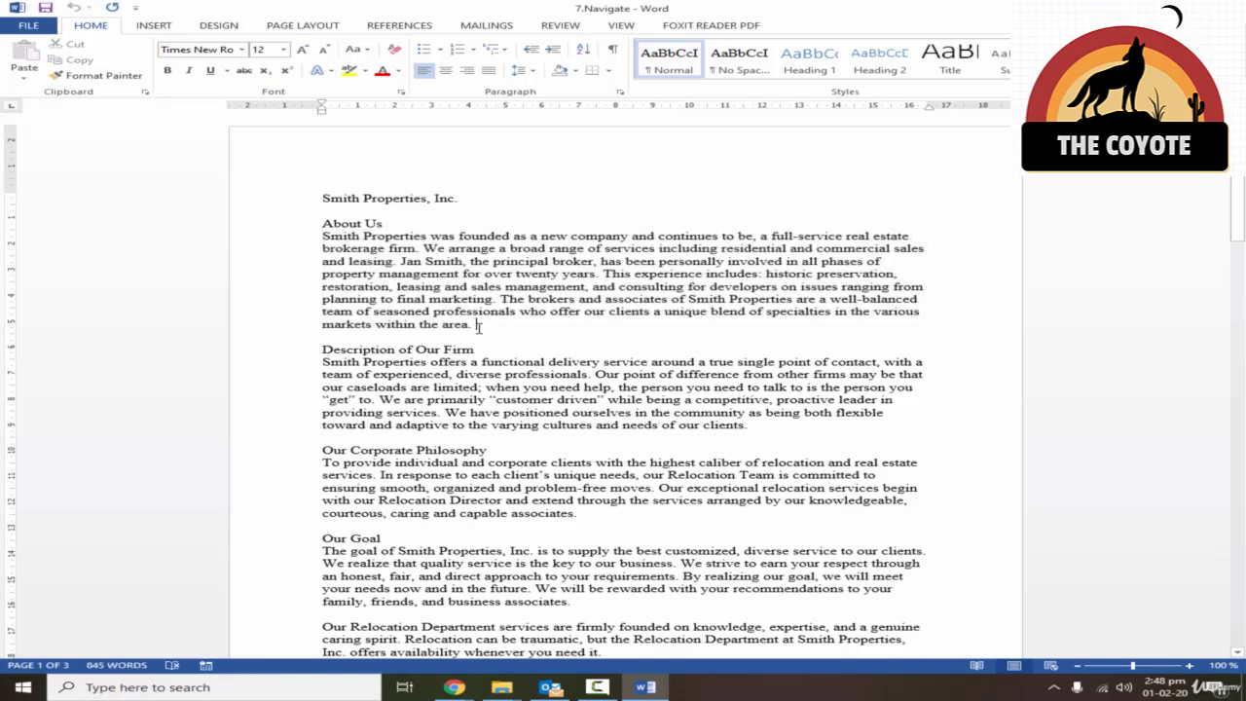
{"action": "left_click_drag", "start_coordinate": [475, 325], "coordinate": [328, 225]}
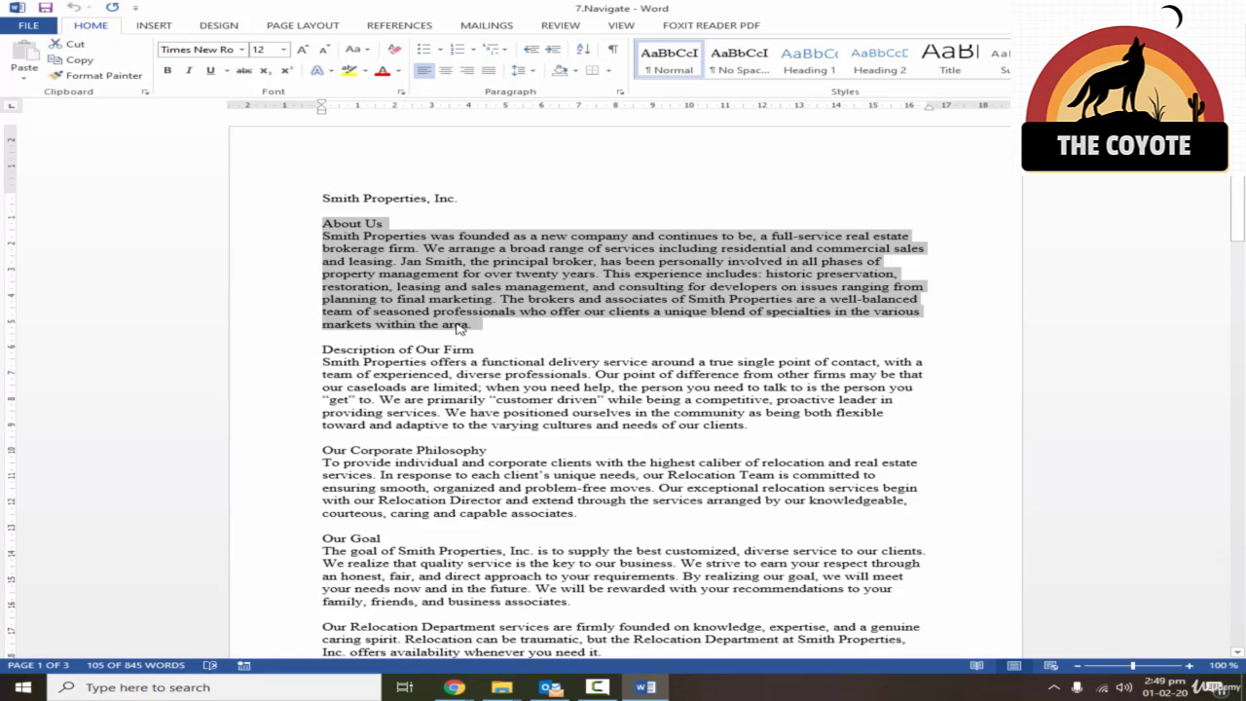
{"action": "key", "text": "ctrl+0"}
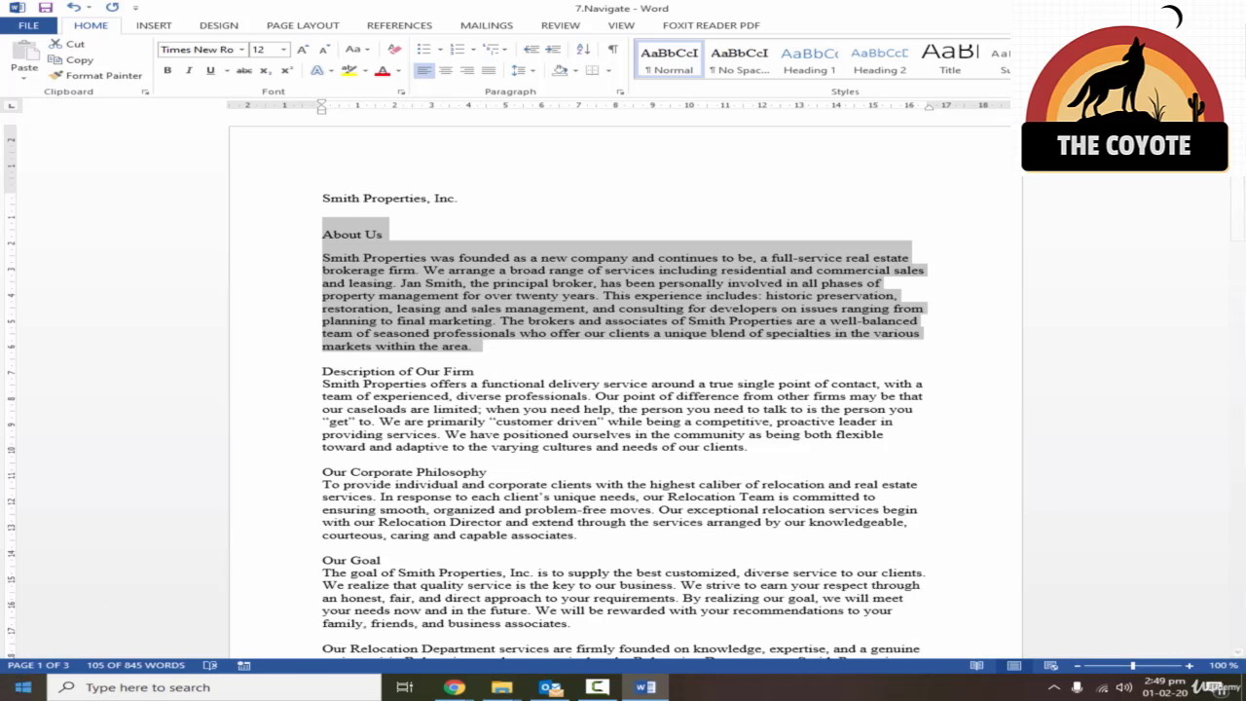
{"action": "left_click", "coordinate": [23, 687]}
{"action": "type", "text": "on"}
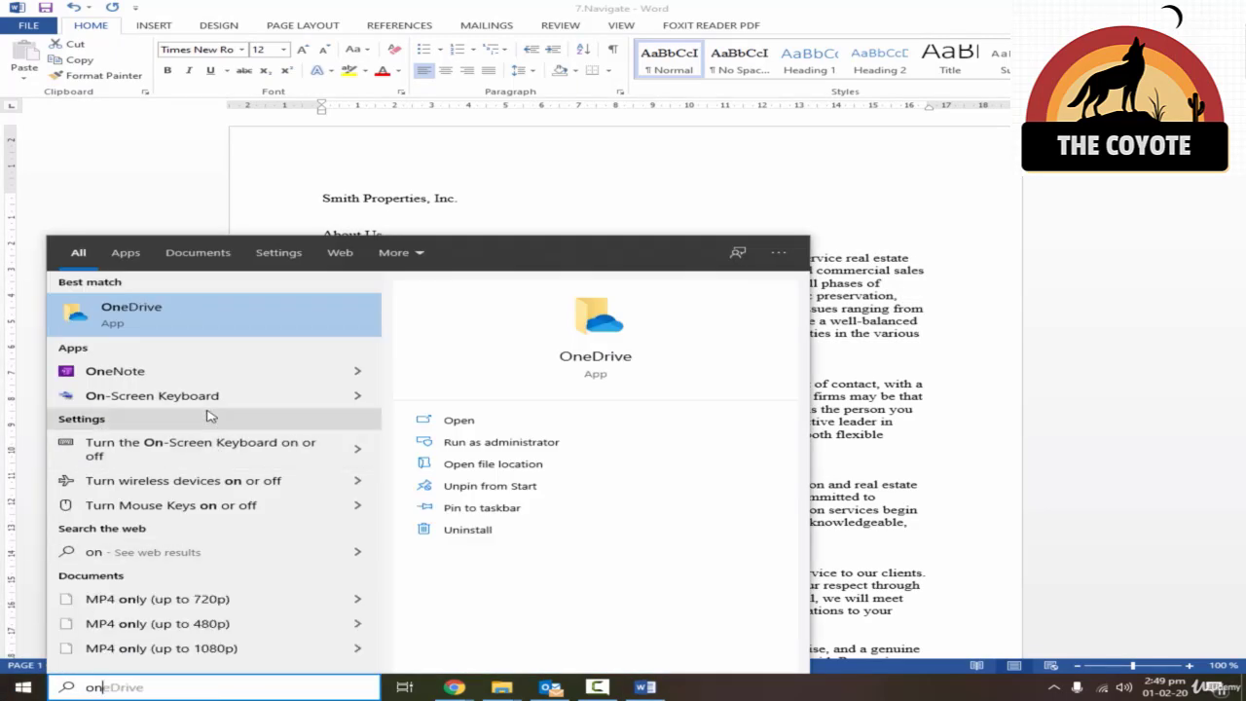
{"action": "left_click", "coordinate": [97, 419]}
{"action": "key", "text": "BackSpace"}
{"action": "key", "text": "BackSpace"}
{"action": "key", "text": "BackSpace"}
{"action": "key", "text": "BackSpace"}
{"action": "key", "text": "BackSpace"}
{"action": "key", "text": "BackSpace"}
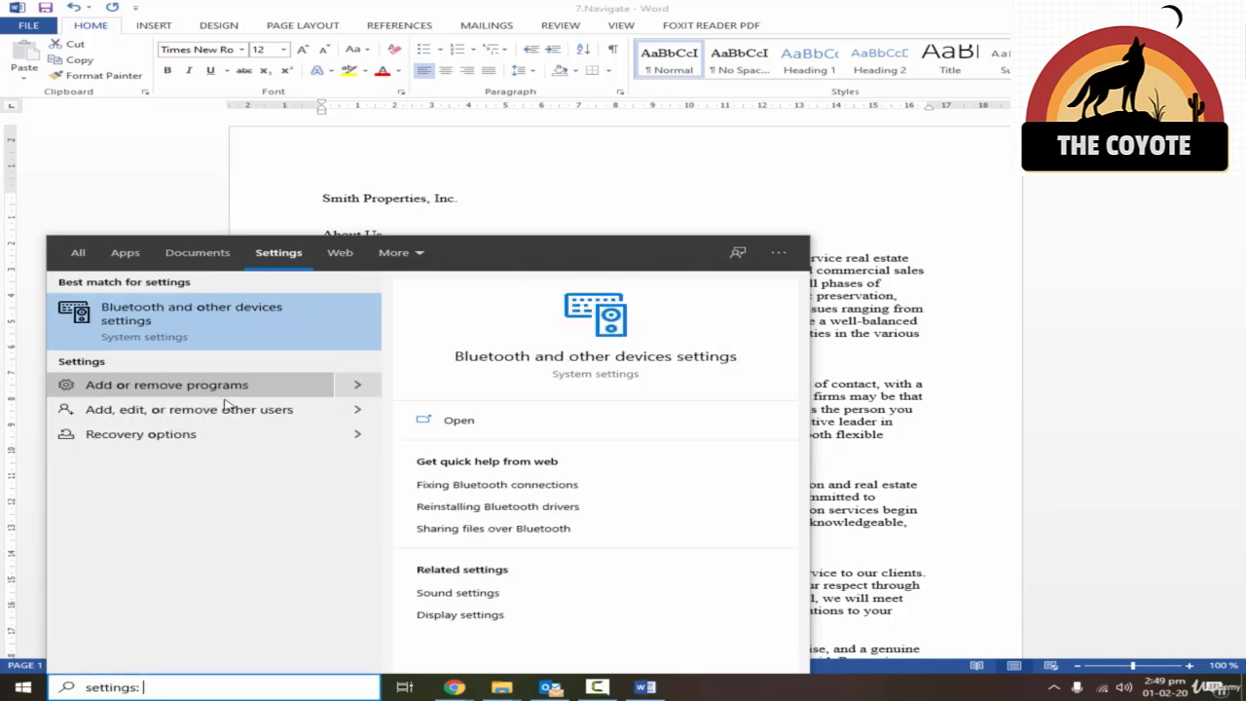
{"action": "key", "text": "BackSpace"}
{"action": "key", "text": "BackSpace"}
{"action": "key", "text": "BackSpace"}
{"action": "key", "text": "BackSpace"}
{"action": "key", "text": "BackSpace"}
{"action": "key", "text": "BackSpace"}
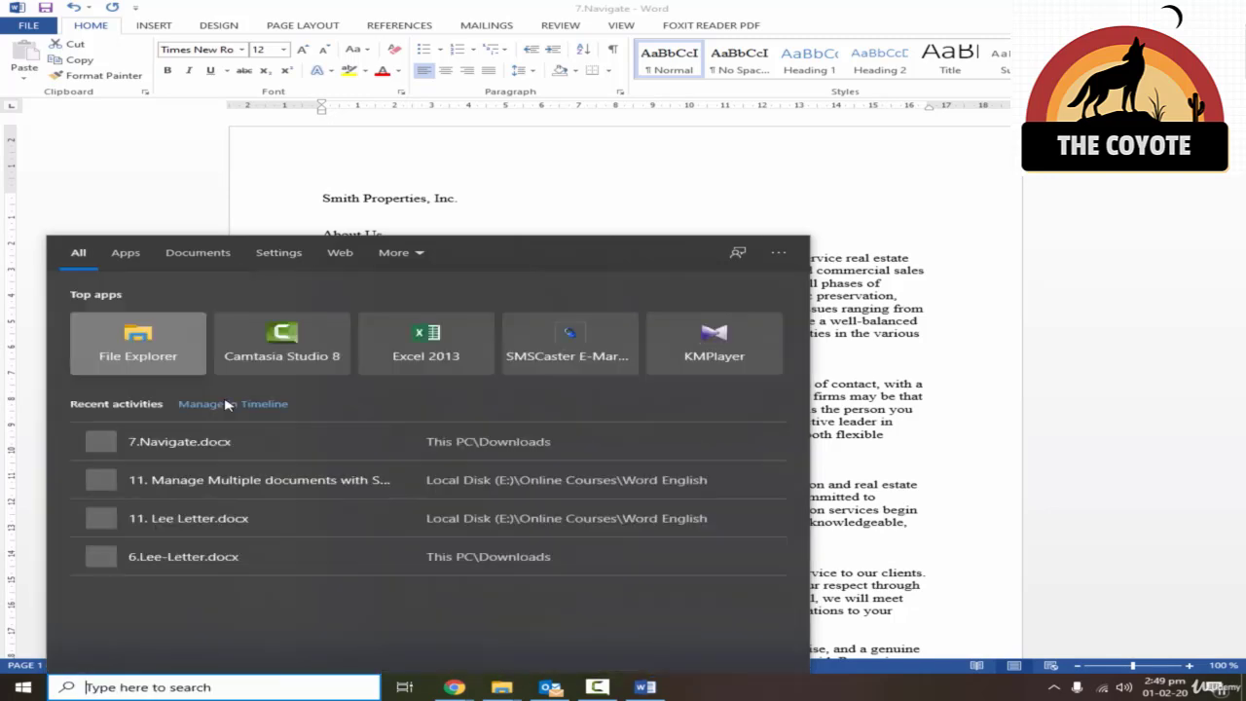
- Search Windows for "on s", open the On-Screen Keyboard to view its layout, and close it
{"action": "type", "text": "on s"}
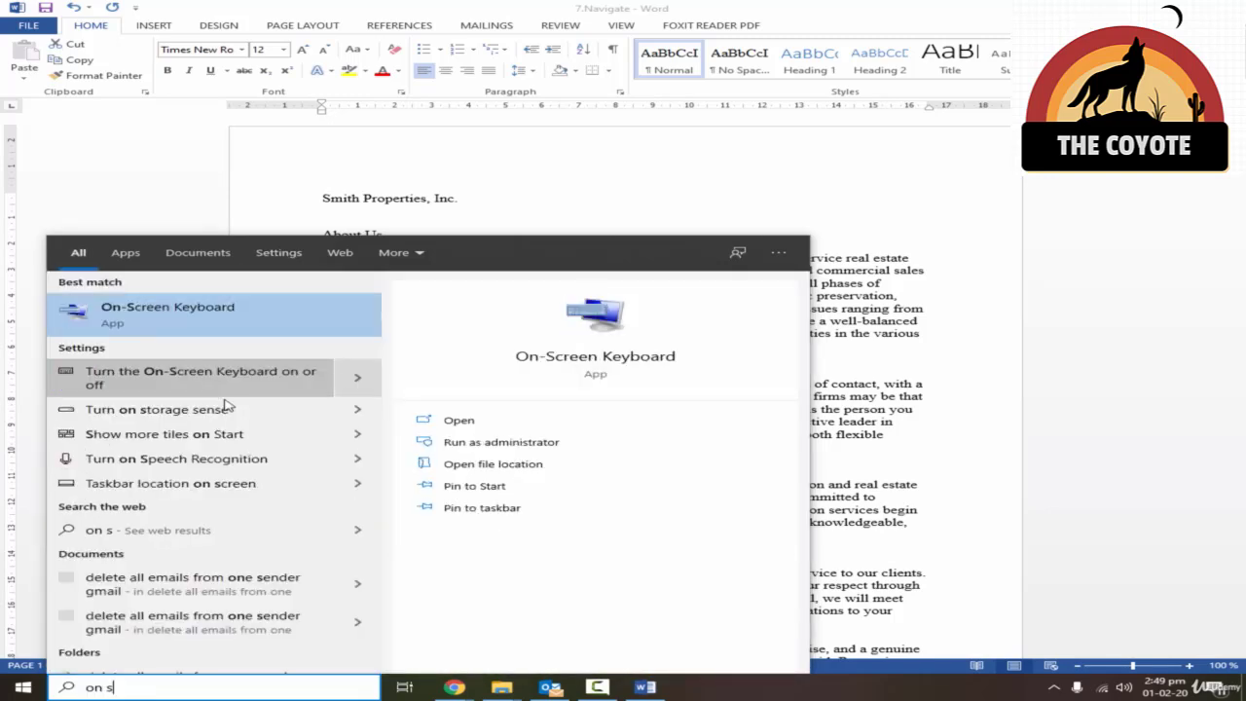
{"action": "key", "text": "Escape"}
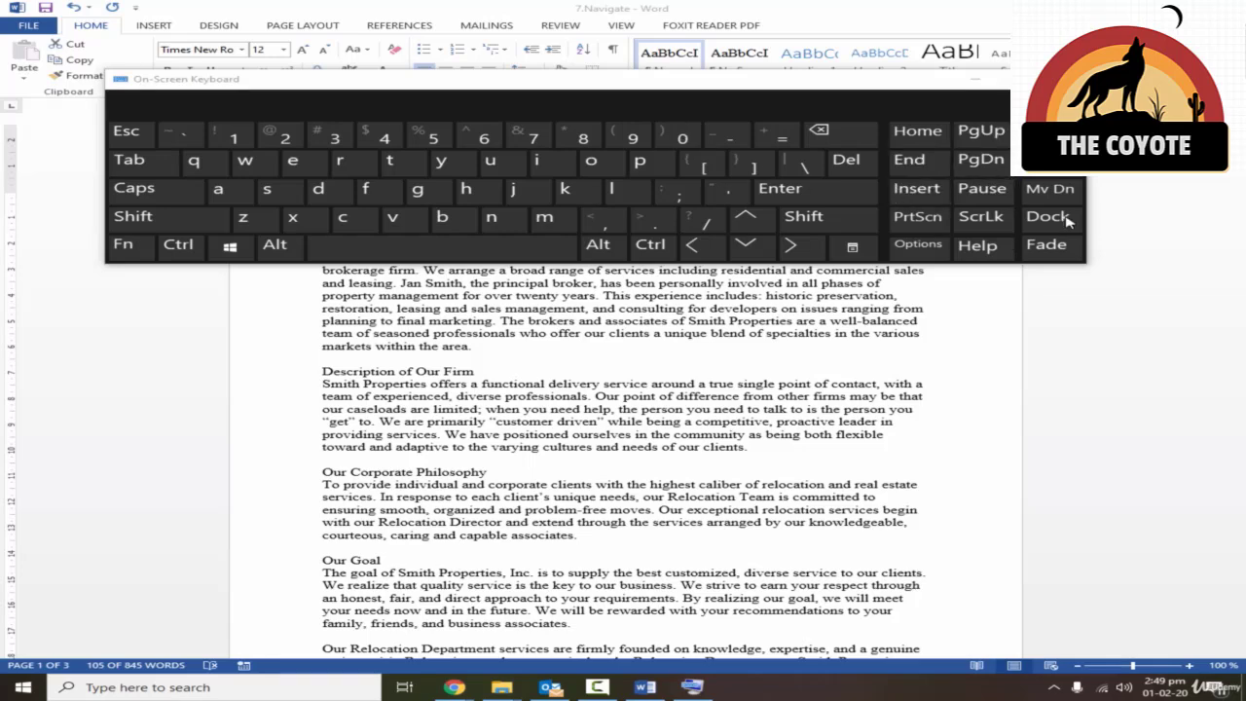
{"action": "left_click", "coordinate": [1064, 78]}
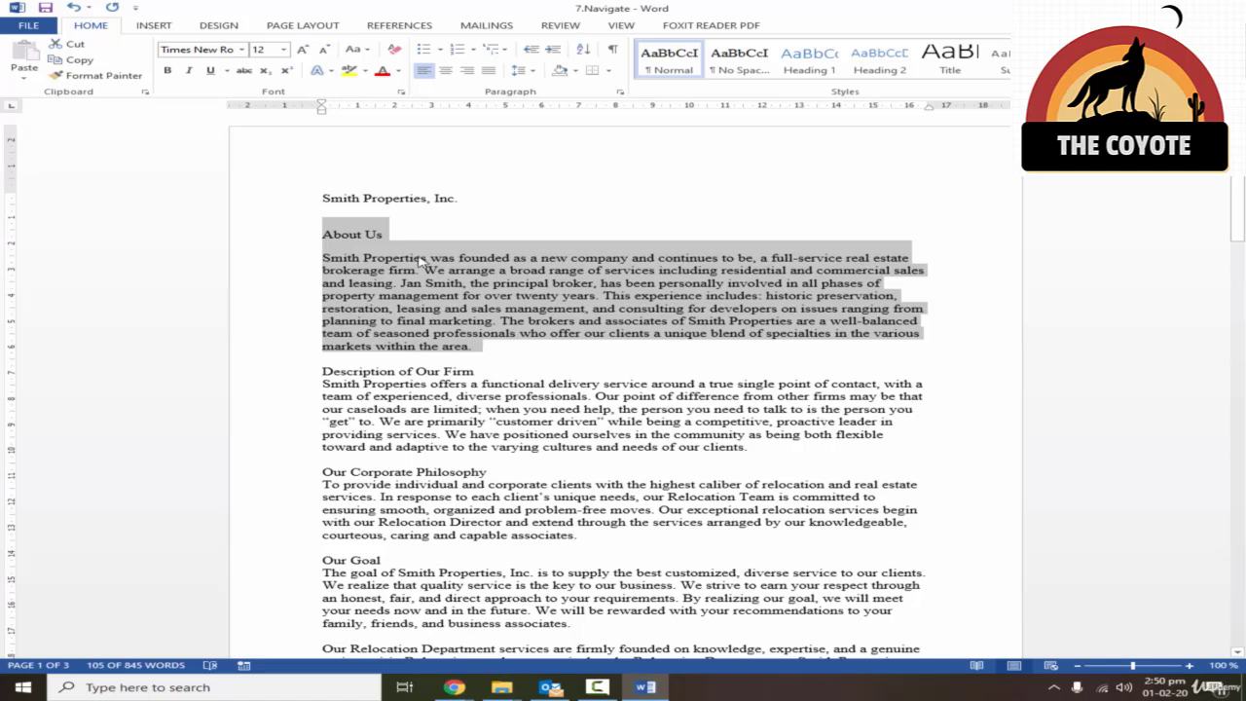
- Reselect the About Us heading and its body paragraph and remove the added space before both paragraphs
{"action": "left_click", "coordinate": [371, 239]}
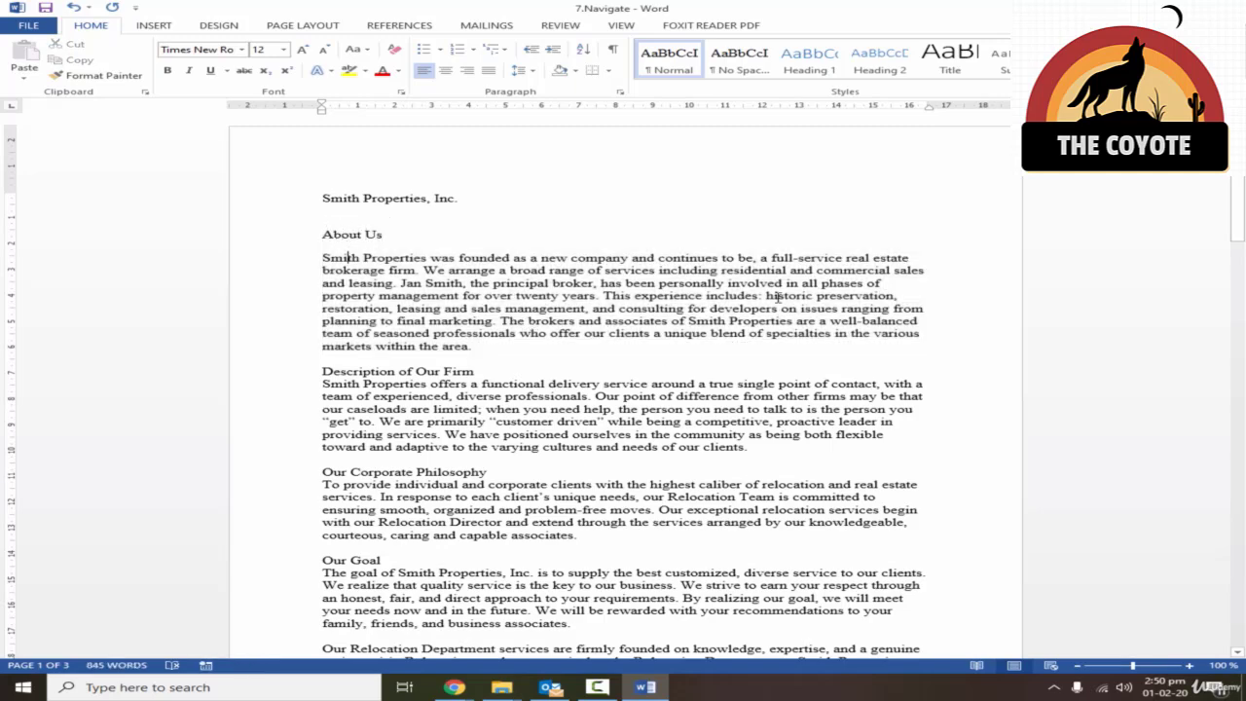
{"action": "left_click_drag", "start_coordinate": [477, 346], "coordinate": [570, 200]}
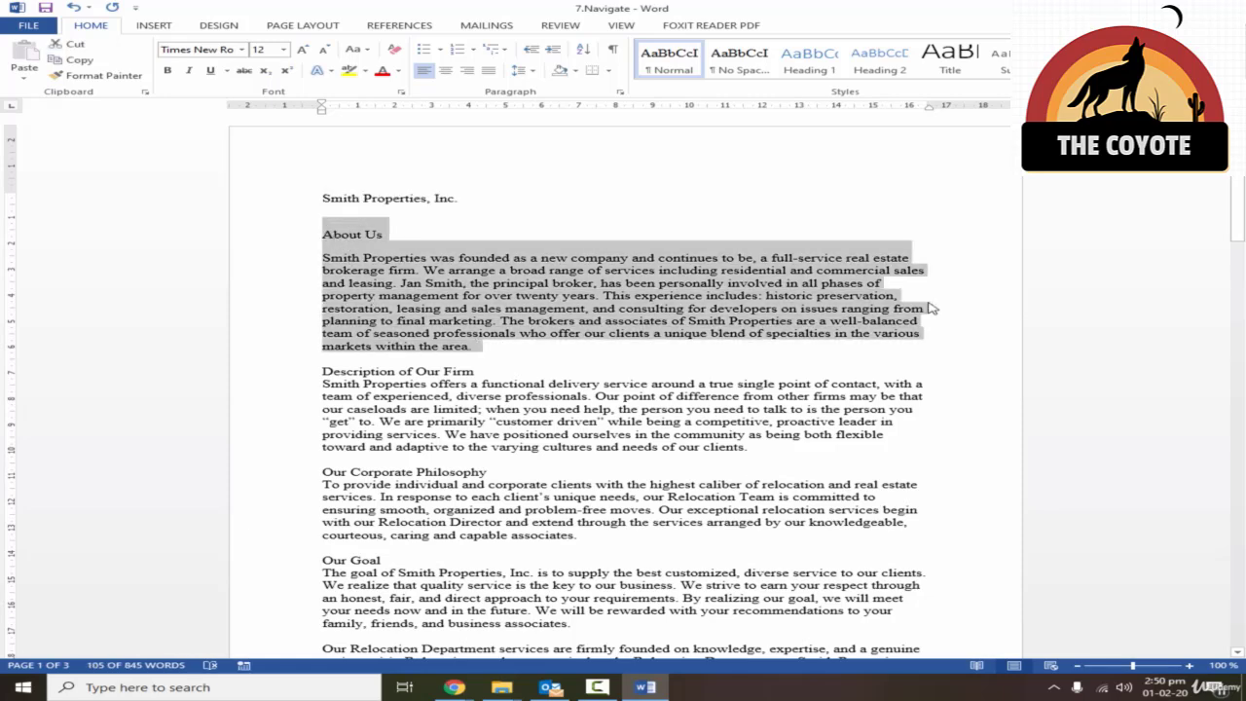
{"action": "key", "text": "ctrl+0"}
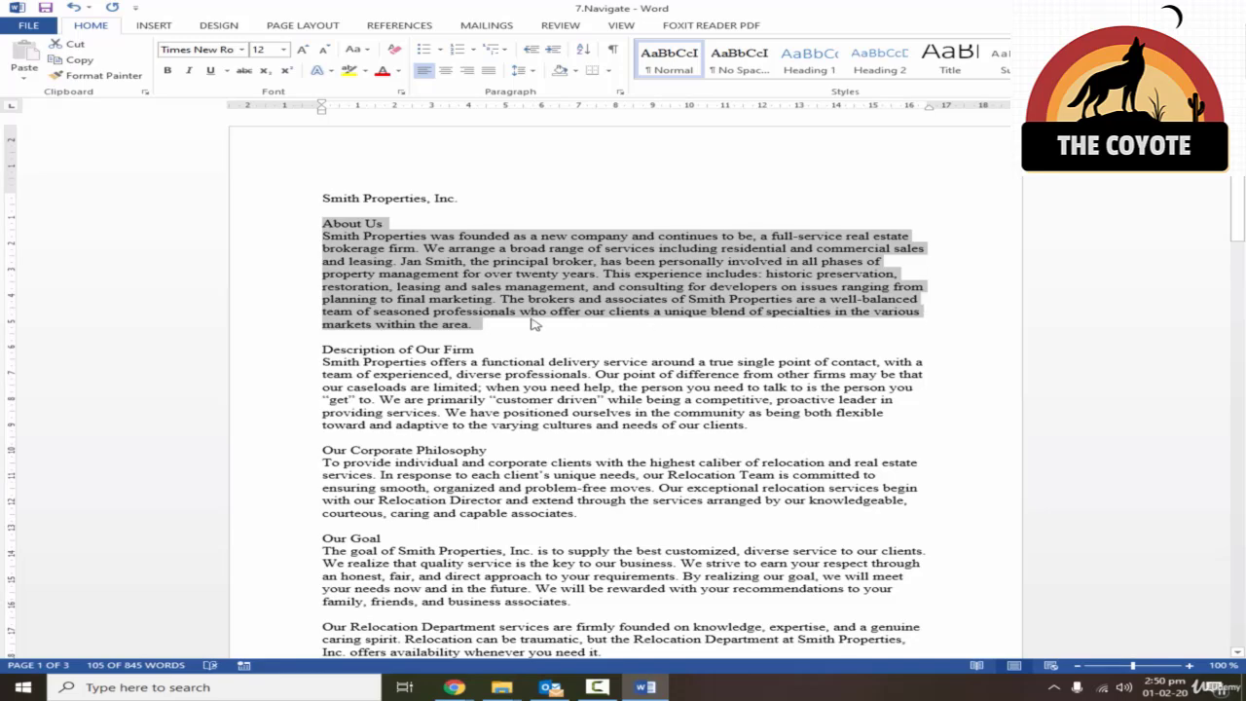
- Select only the About Us body paragraph and preview the line spacing choices on it, such as 2.0
{"action": "left_click", "coordinate": [475, 326]}
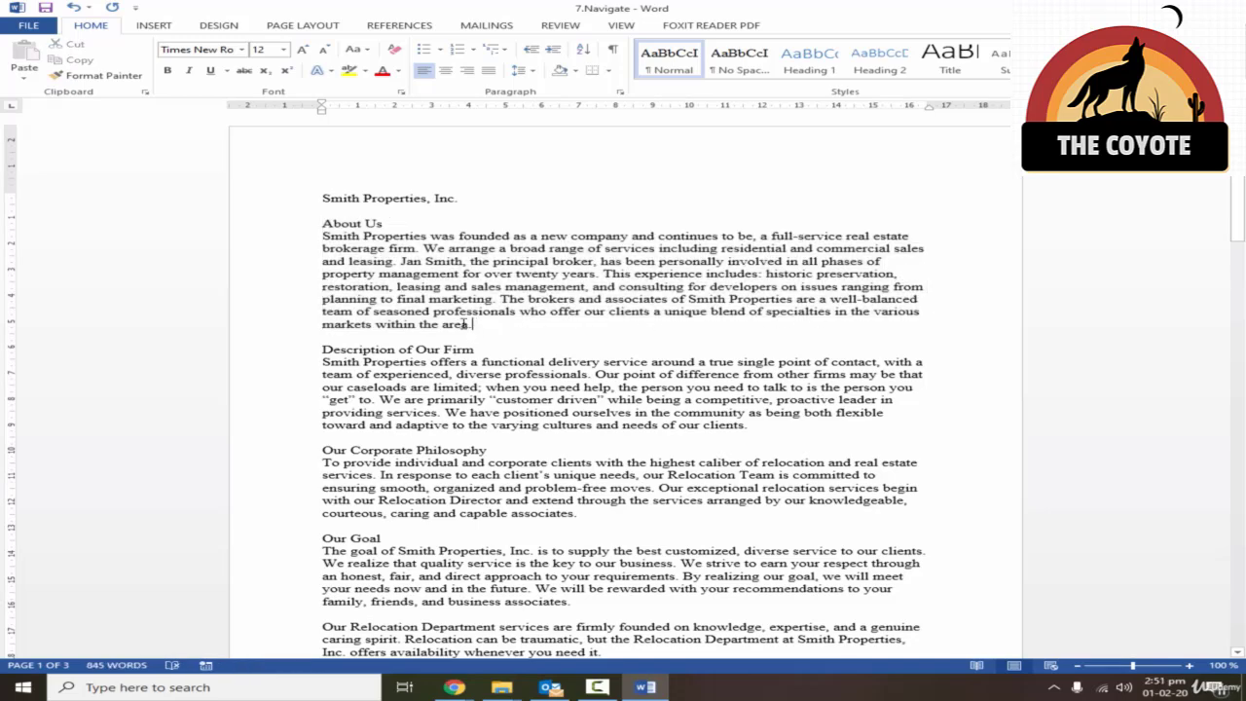
{"action": "left_click_drag", "start_coordinate": [465, 325], "coordinate": [322, 237]}
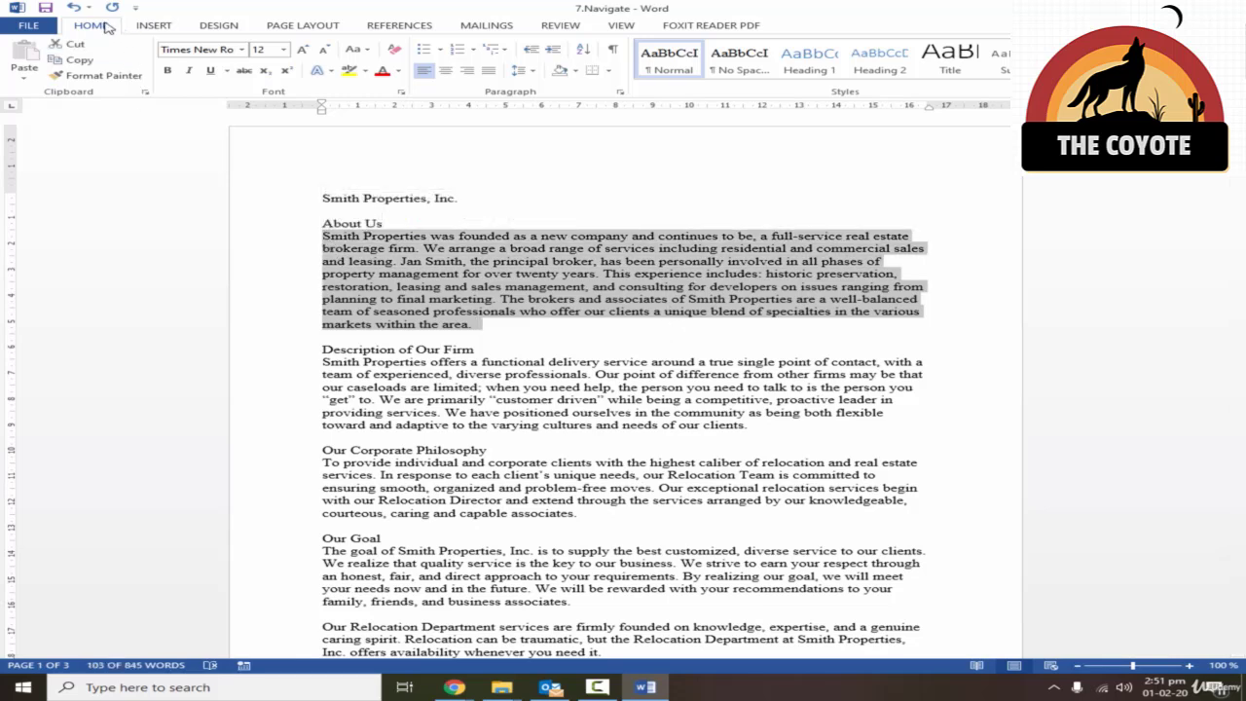
{"action": "left_click", "coordinate": [537, 76]}
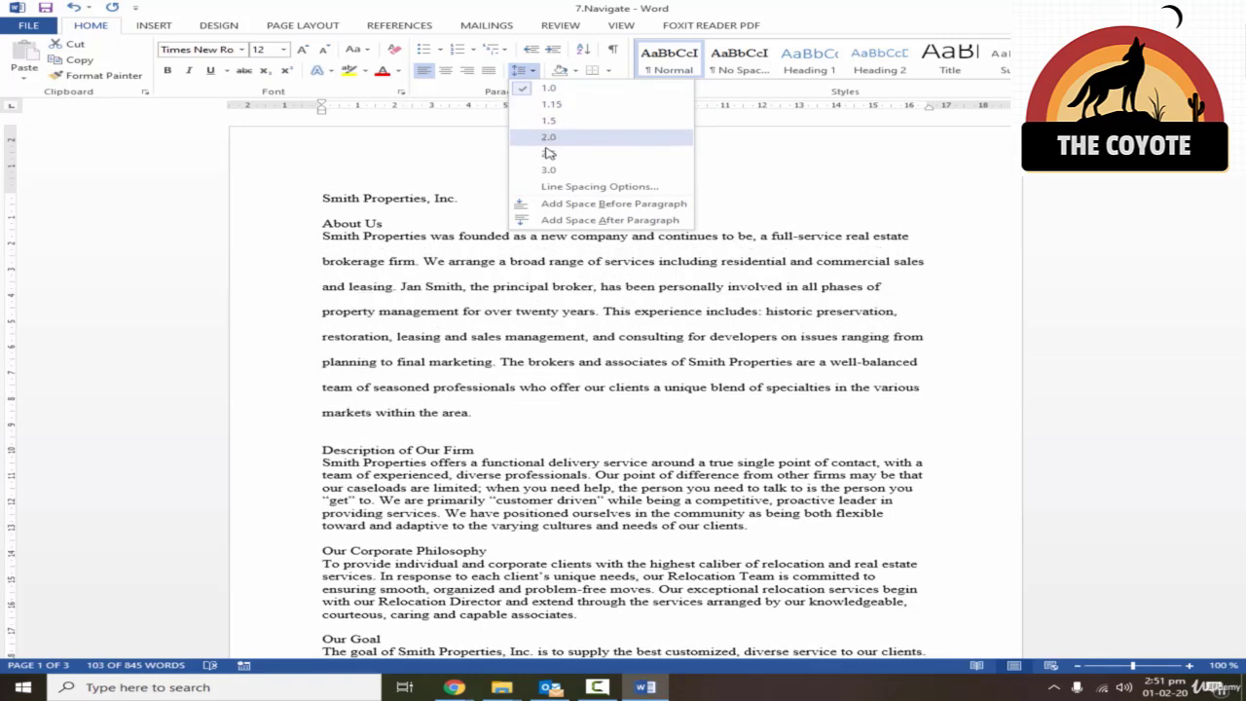
{"action": "left_click", "coordinate": [532, 317]}
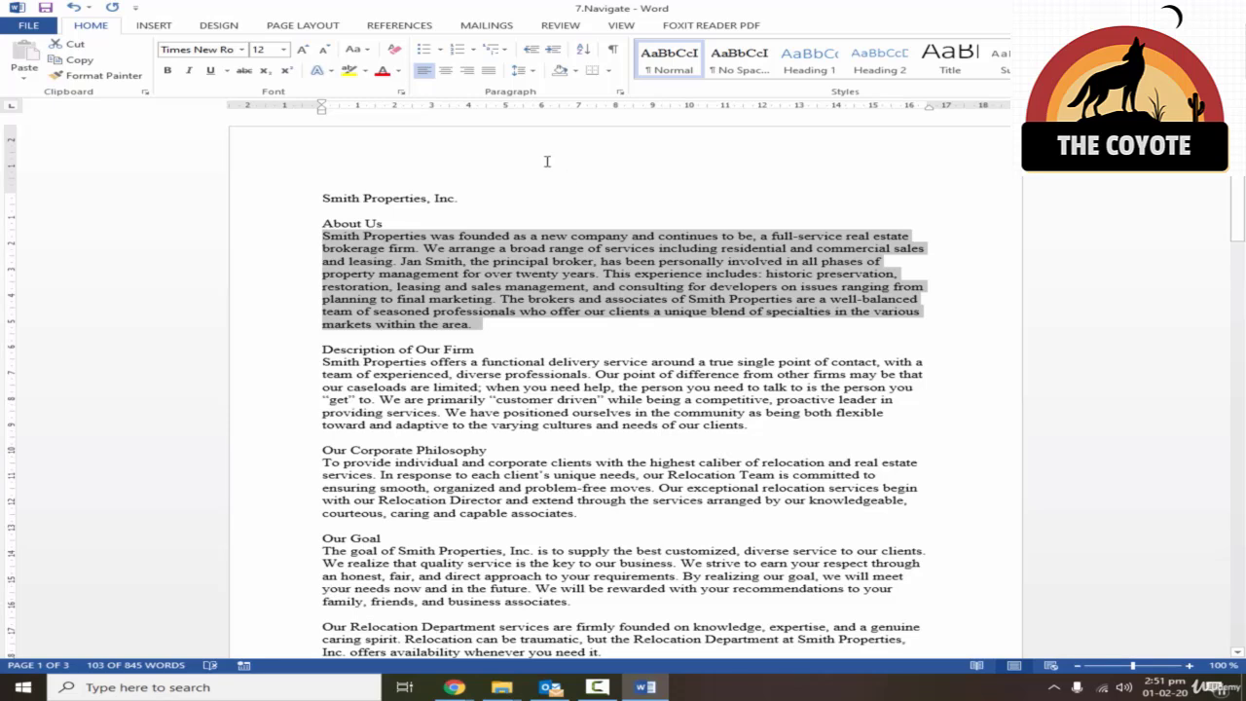
- Apply double line spacing (2.0) to the selected About Us body paragraph
{"action": "left_click", "coordinate": [520, 70]}
{"action": "left_click", "coordinate": [541, 87]}
{"action": "key", "text": "ctrl+2"}
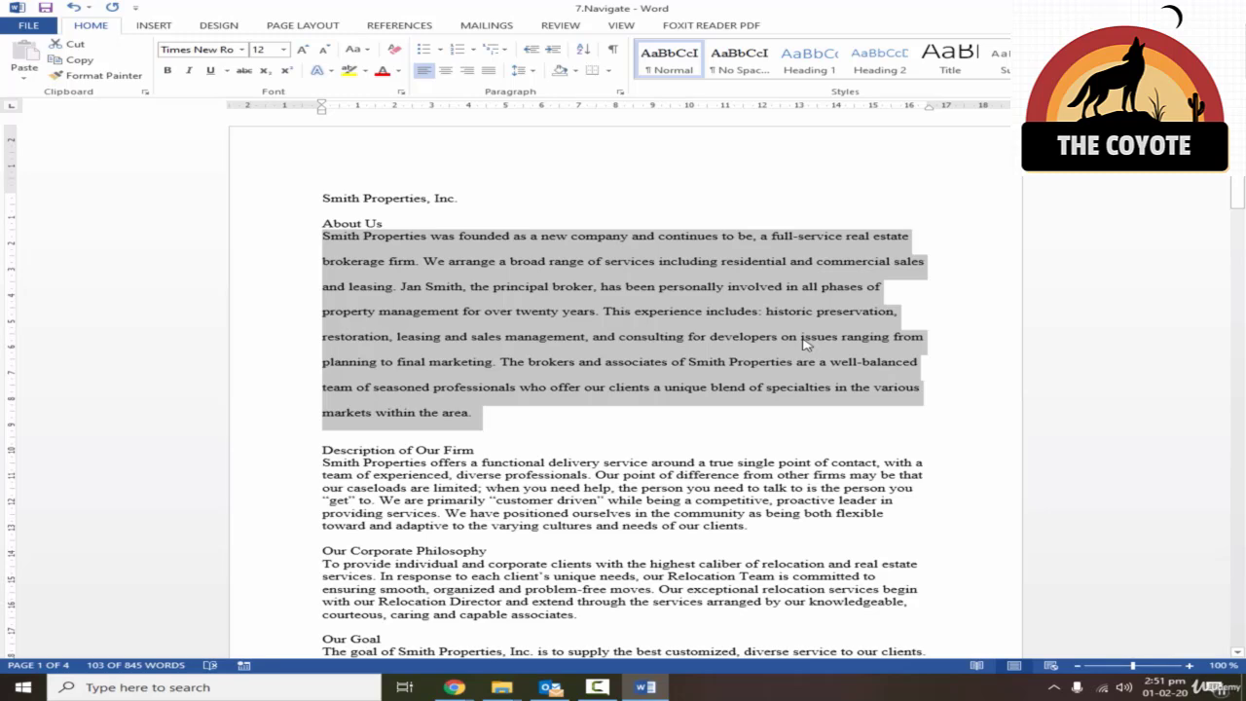
- Set the About Us body paragraph's line spacing to 1.5 and check the active value among the spacing options
{"action": "key", "text": "ctrl+5"}
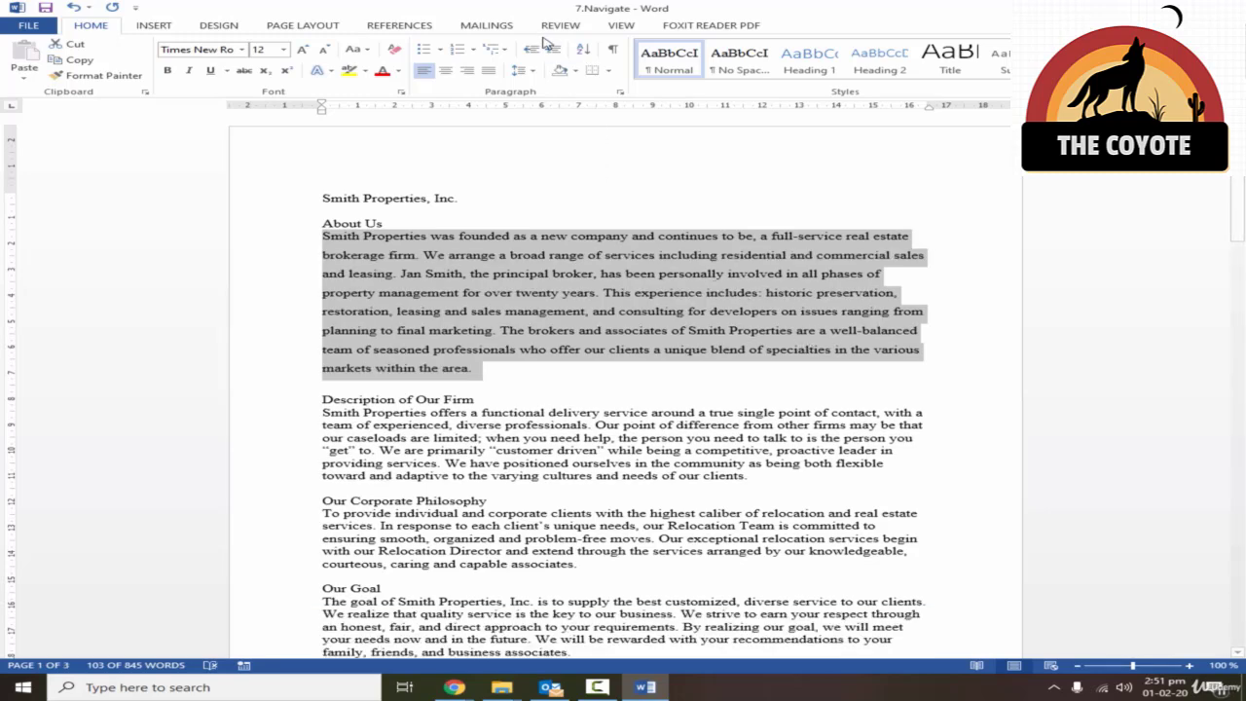
{"action": "left_click", "coordinate": [534, 71]}
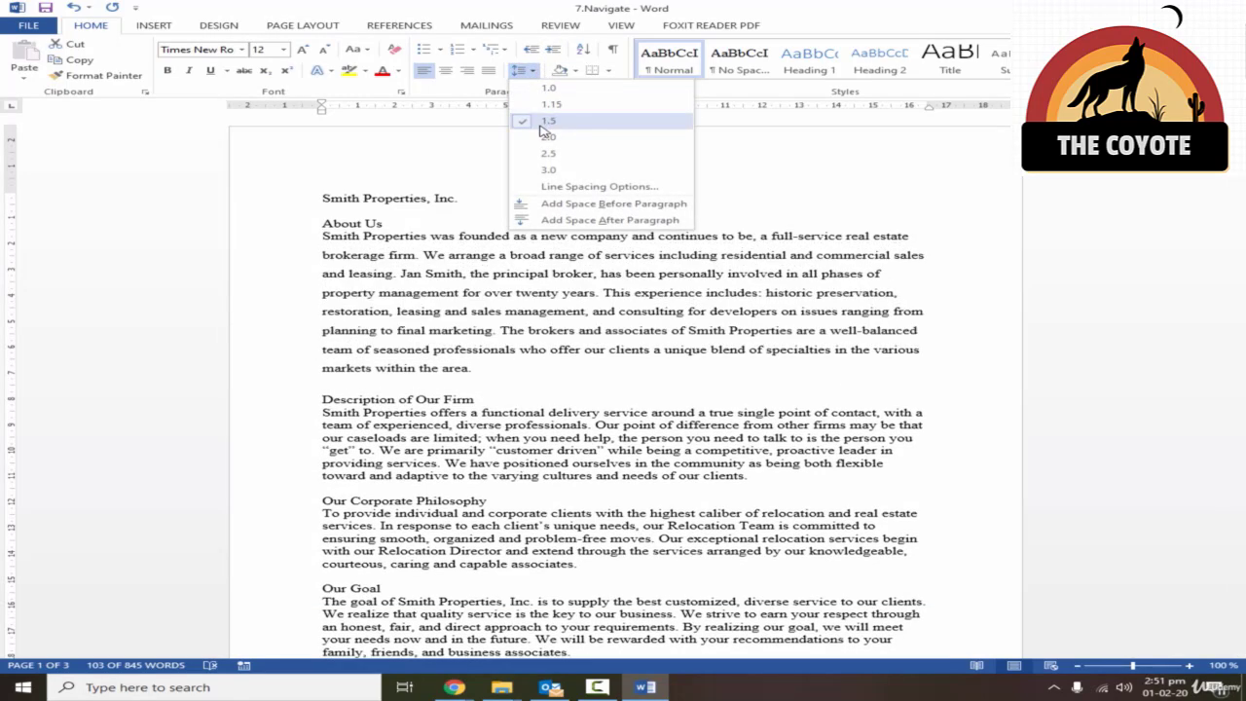
{"action": "key", "text": "Escape"}
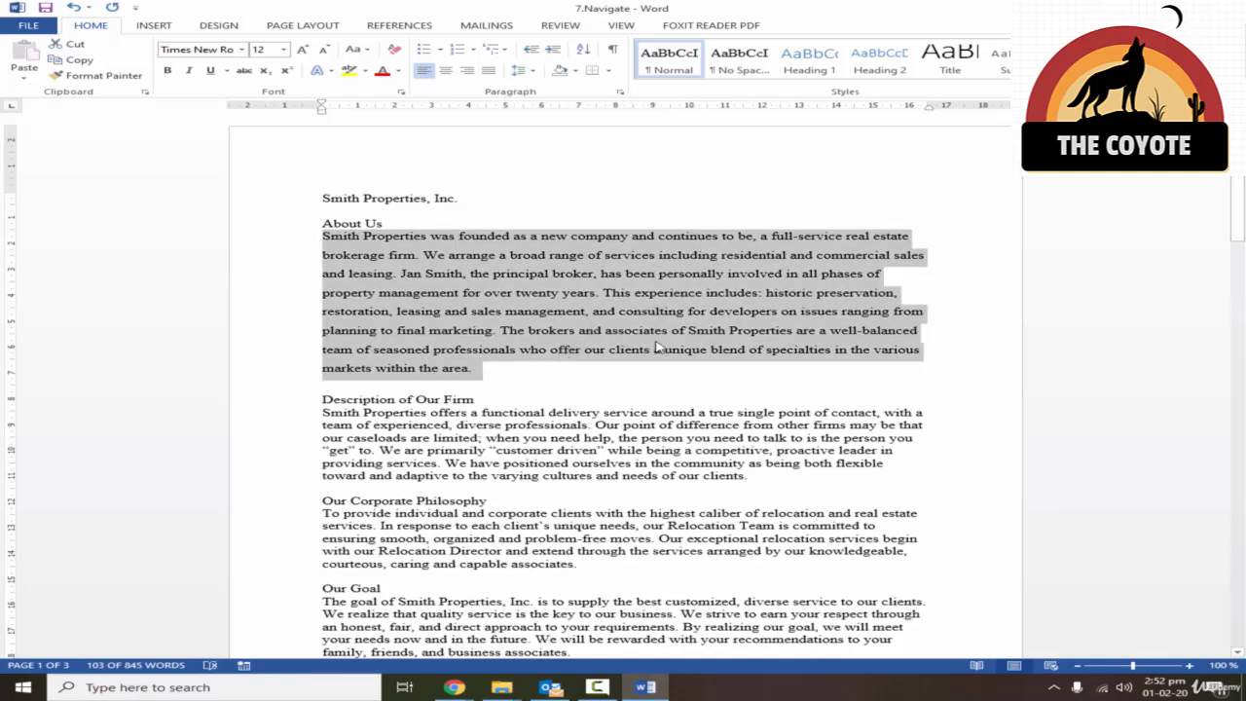
- Return the About Us body paragraph to single line spacing and briefly check the spacing options
{"action": "key", "text": "ctrl+1"}
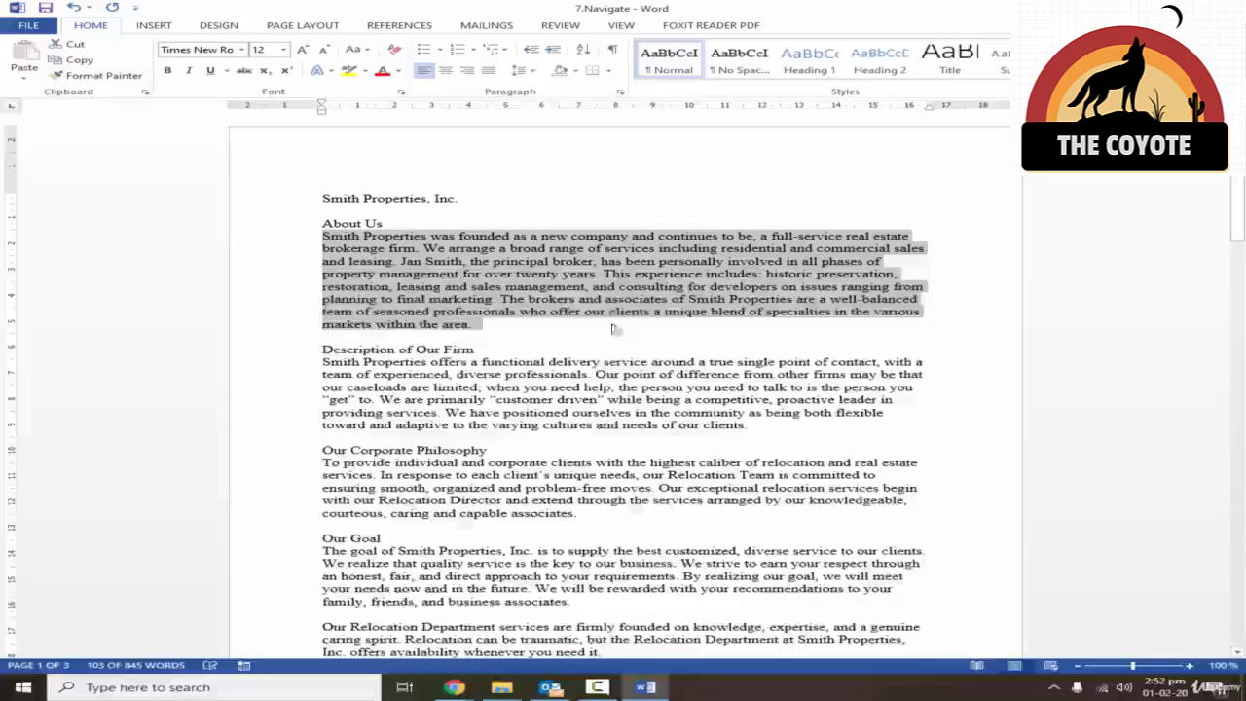
{"action": "left_click", "coordinate": [529, 72]}
{"action": "left_click", "coordinate": [527, 74]}
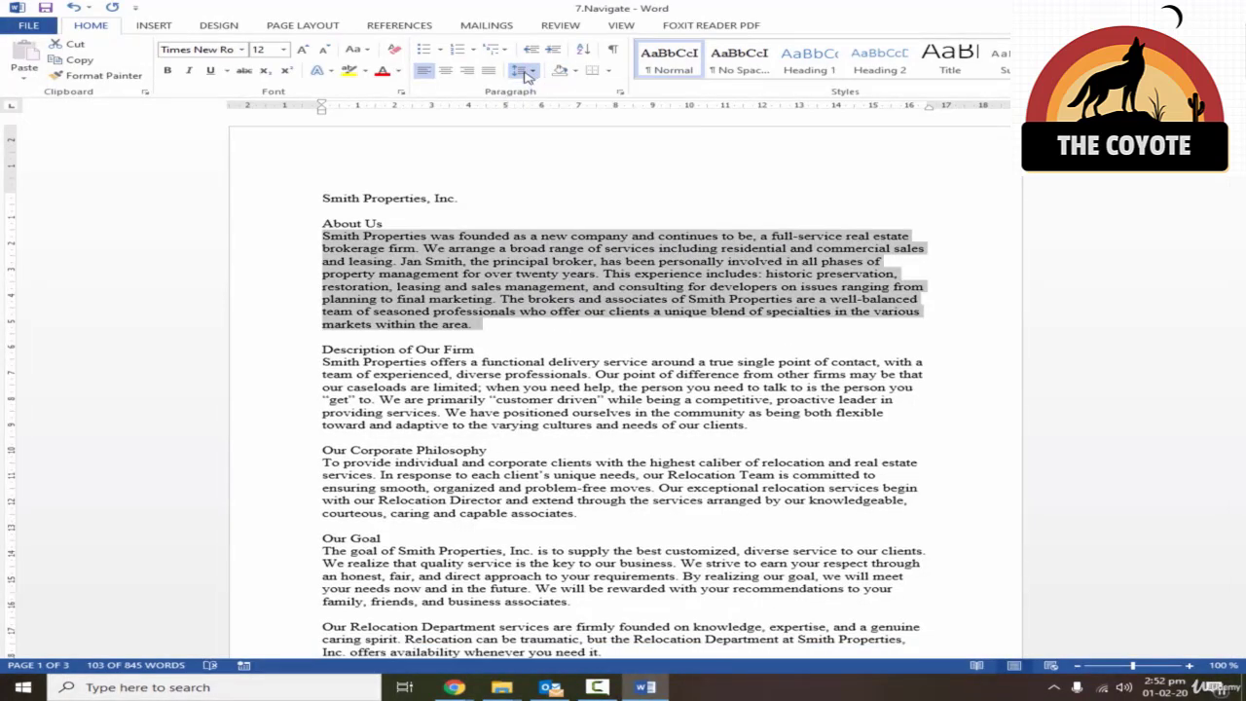
- Set the About Us body paragraph's line spacing to 2.0 and check the active value among the spacing options
{"action": "key", "text": "ctrl+2"}
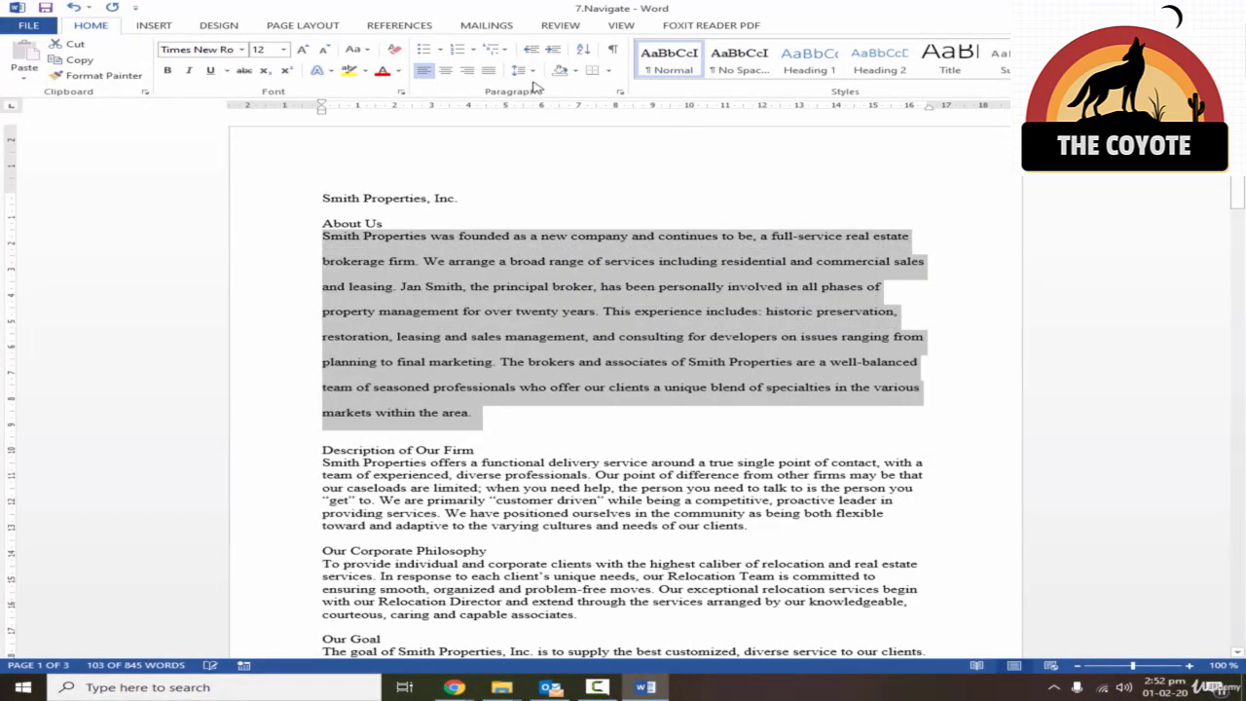
{"action": "left_click", "coordinate": [527, 72]}
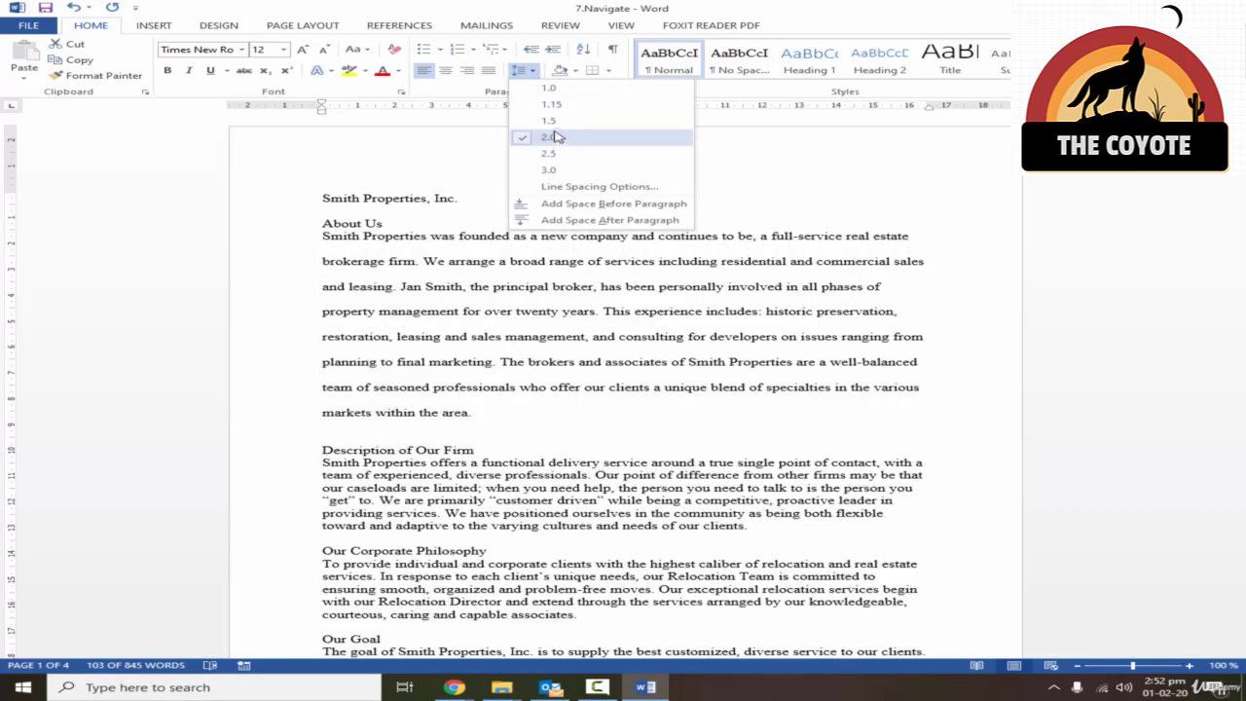
{"action": "left_click", "coordinate": [538, 75]}
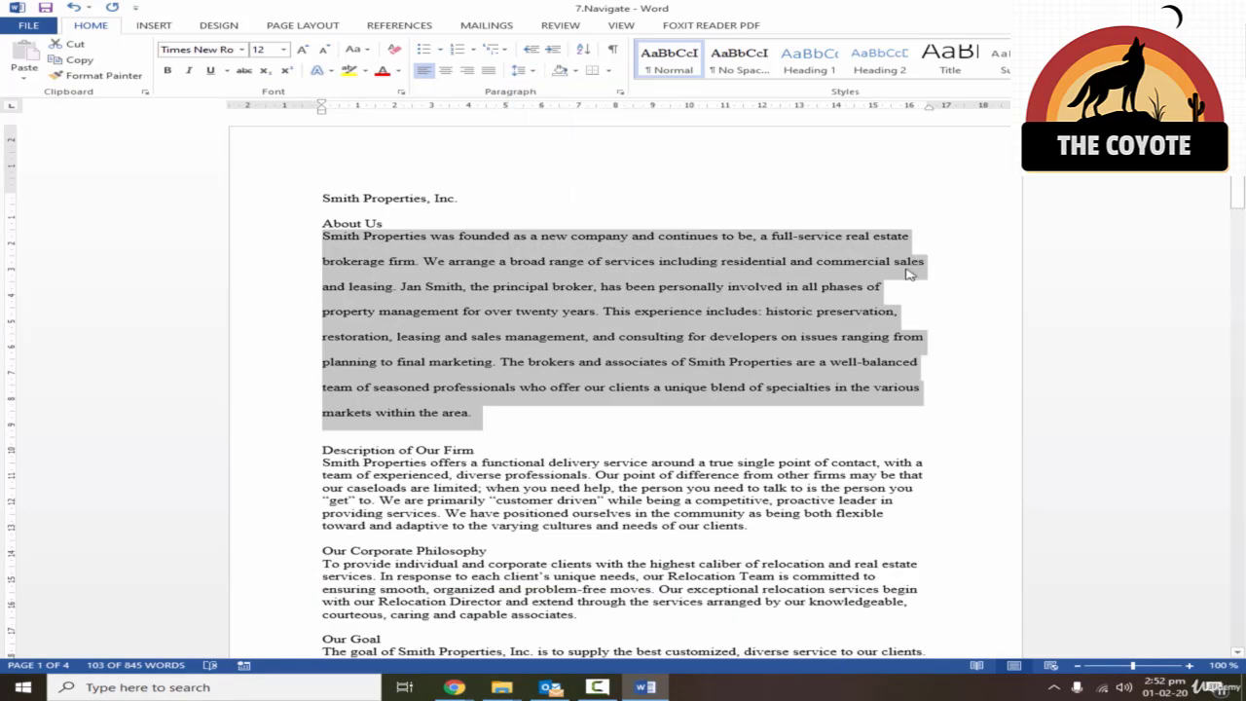
- Switch the About Us body paragraph to 1.5 line spacing, set it back to single spacing, and deselect it
{"action": "key", "text": "ctrl+5"}
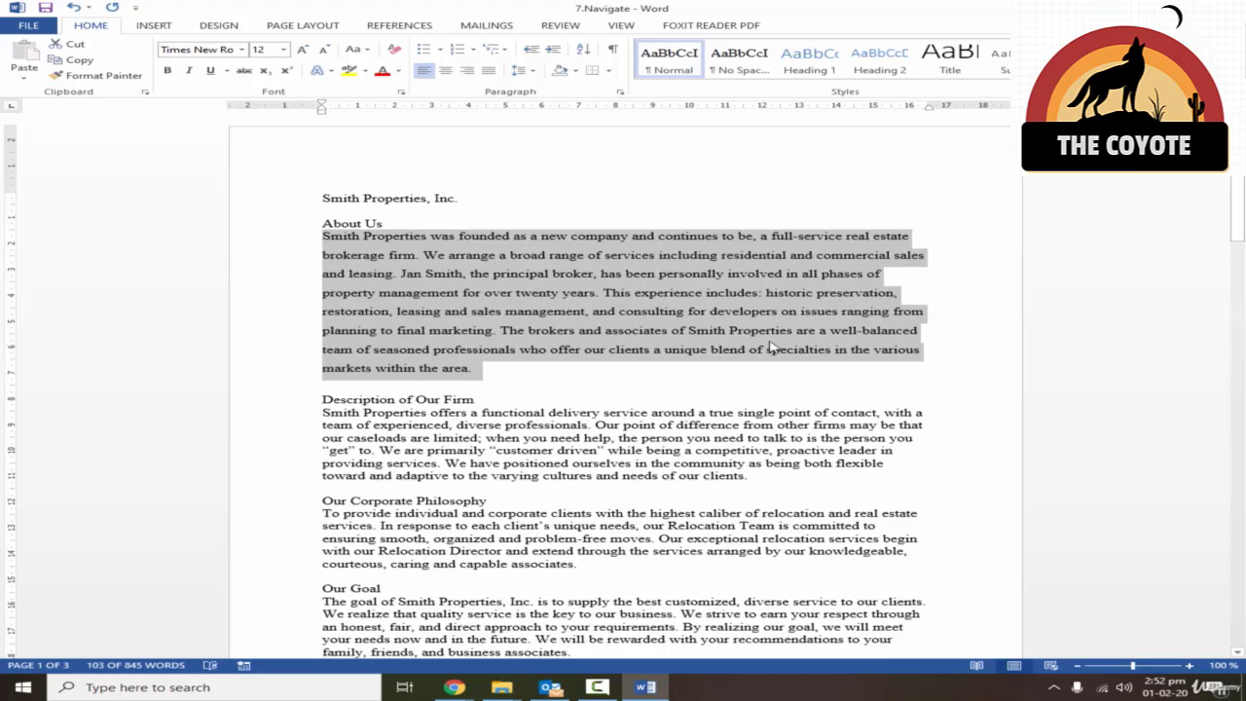
{"action": "key", "text": "ctrl+1"}
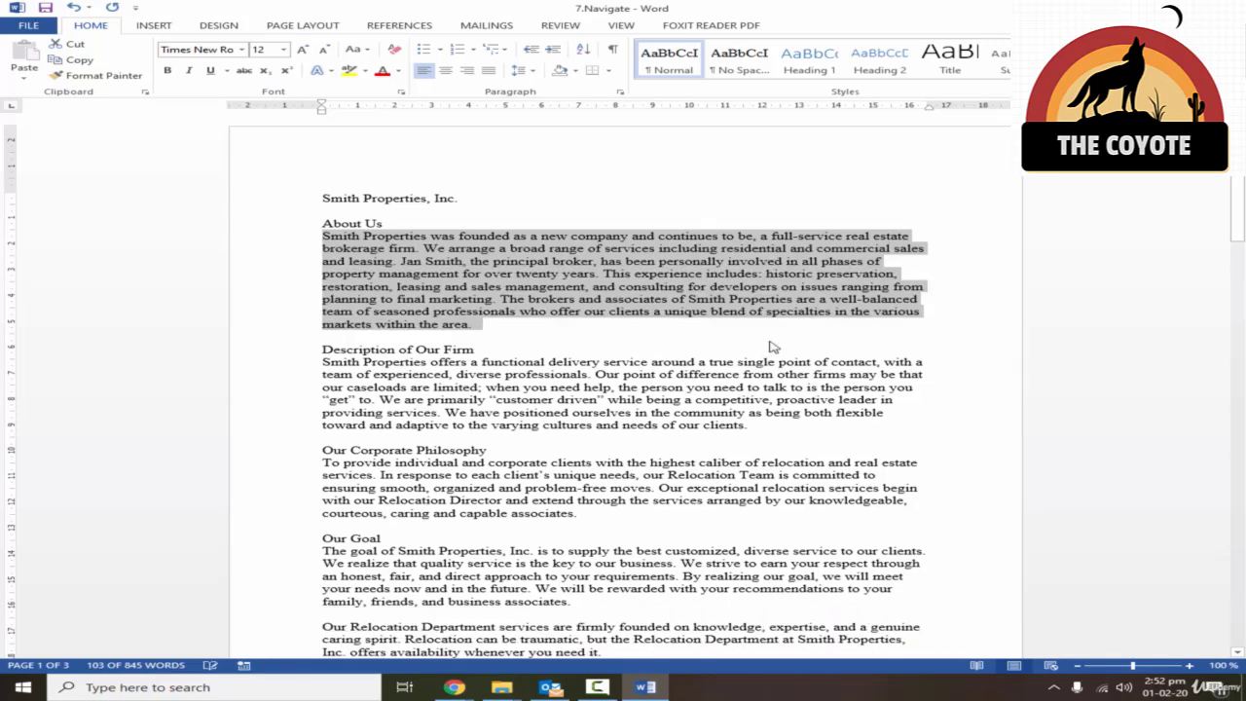
{"action": "left_click", "coordinate": [652, 334]}
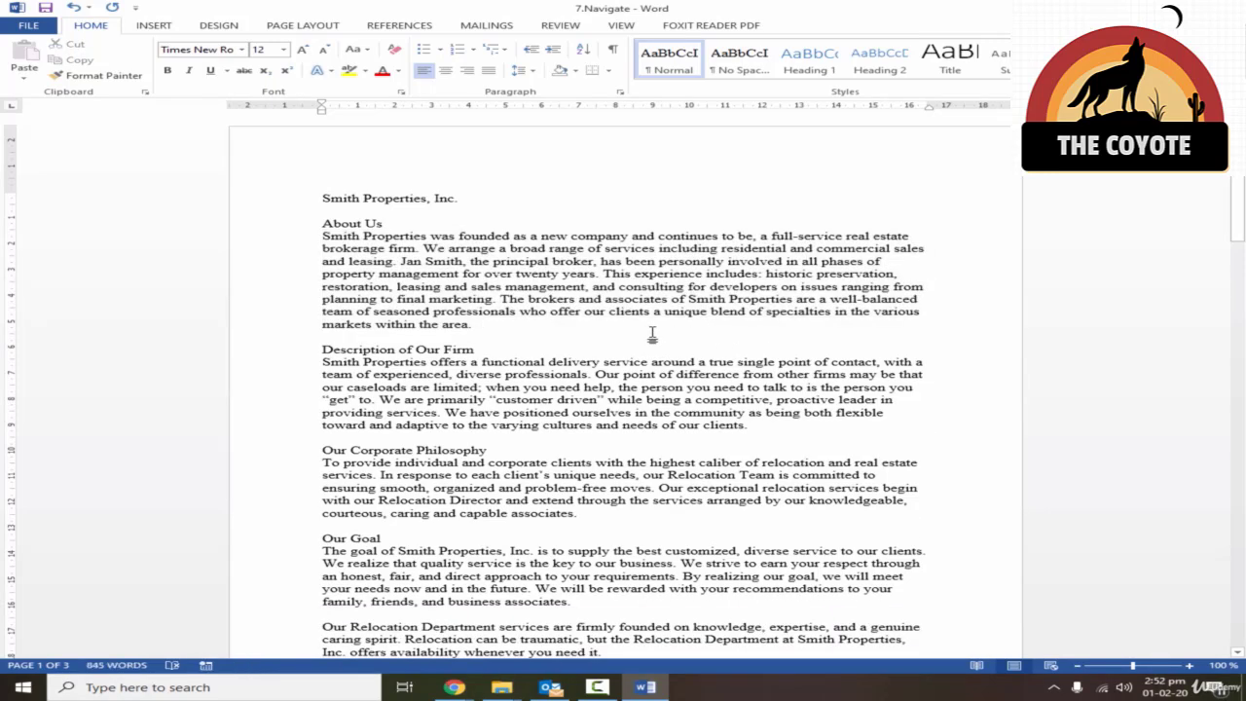
- Select the About Us body paragraph again and justify its text
{"action": "left_click", "coordinate": [488, 325]}
{"action": "left_click_drag", "start_coordinate": [491, 325], "coordinate": [322, 236]}
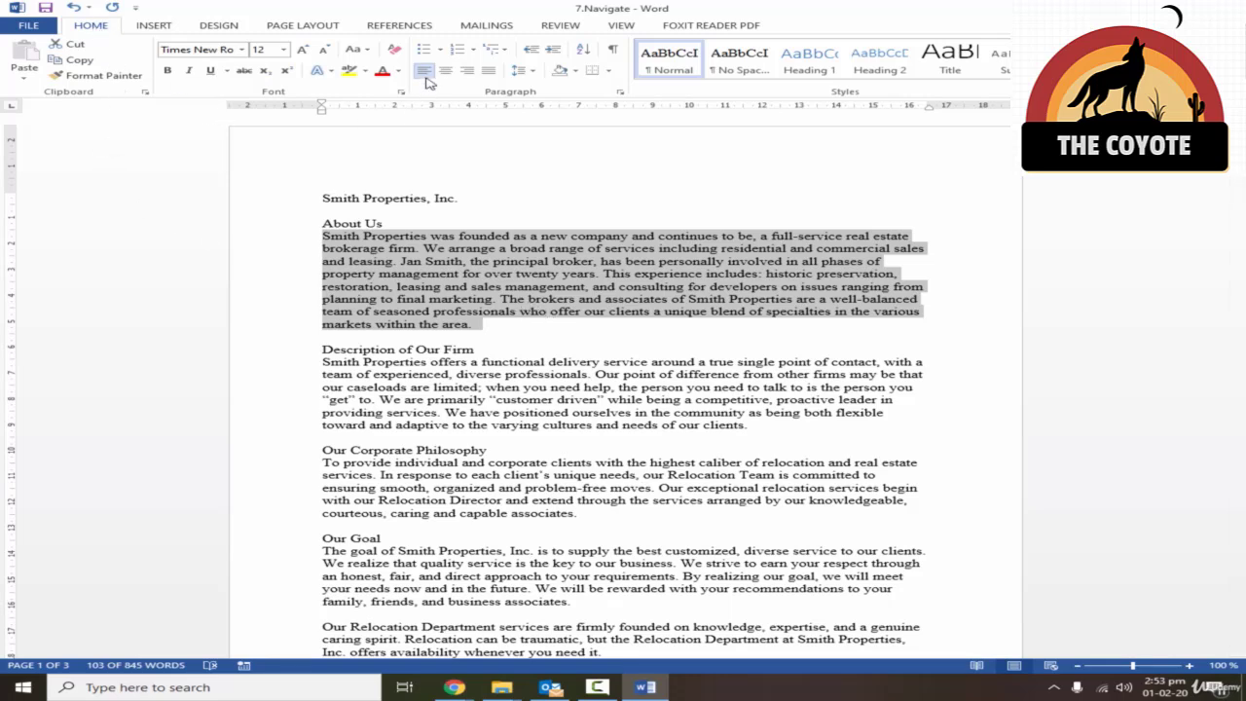
{"action": "key", "text": "ctrl+j"}
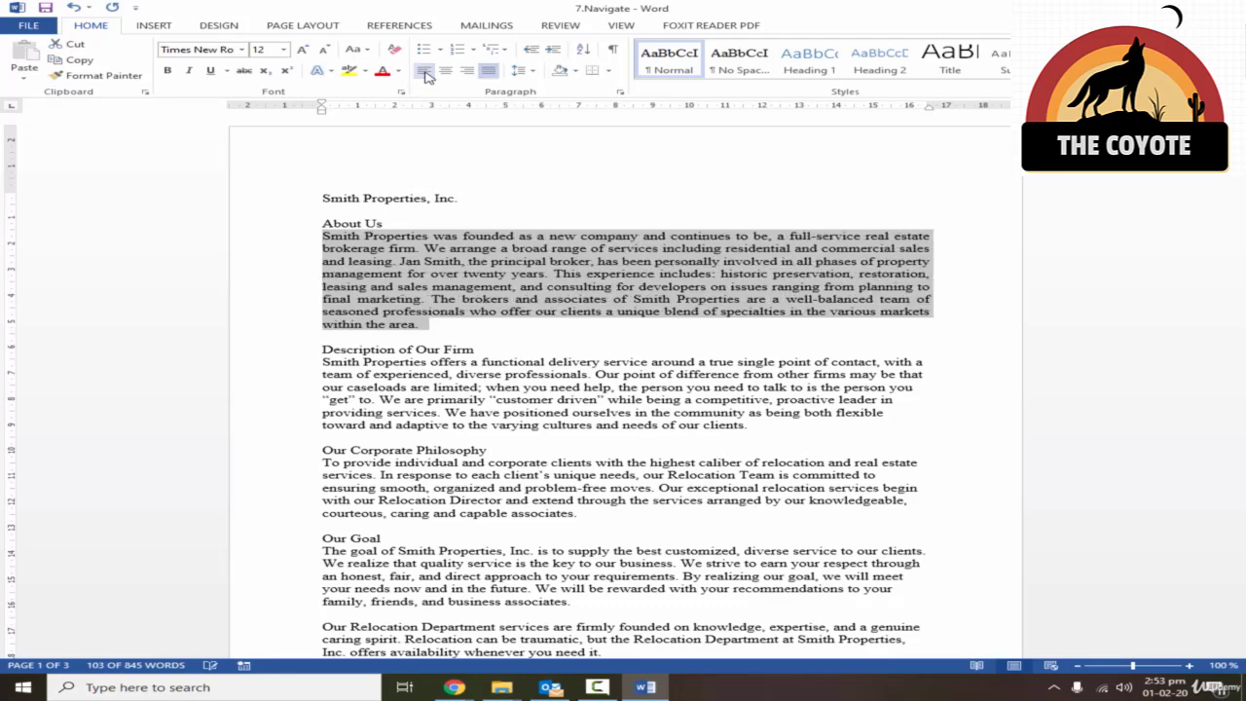
- Center the About Us body paragraph, right-align it, return it to left alignment, and repeat the centered-to-left change
{"action": "left_click", "coordinate": [445, 72]}
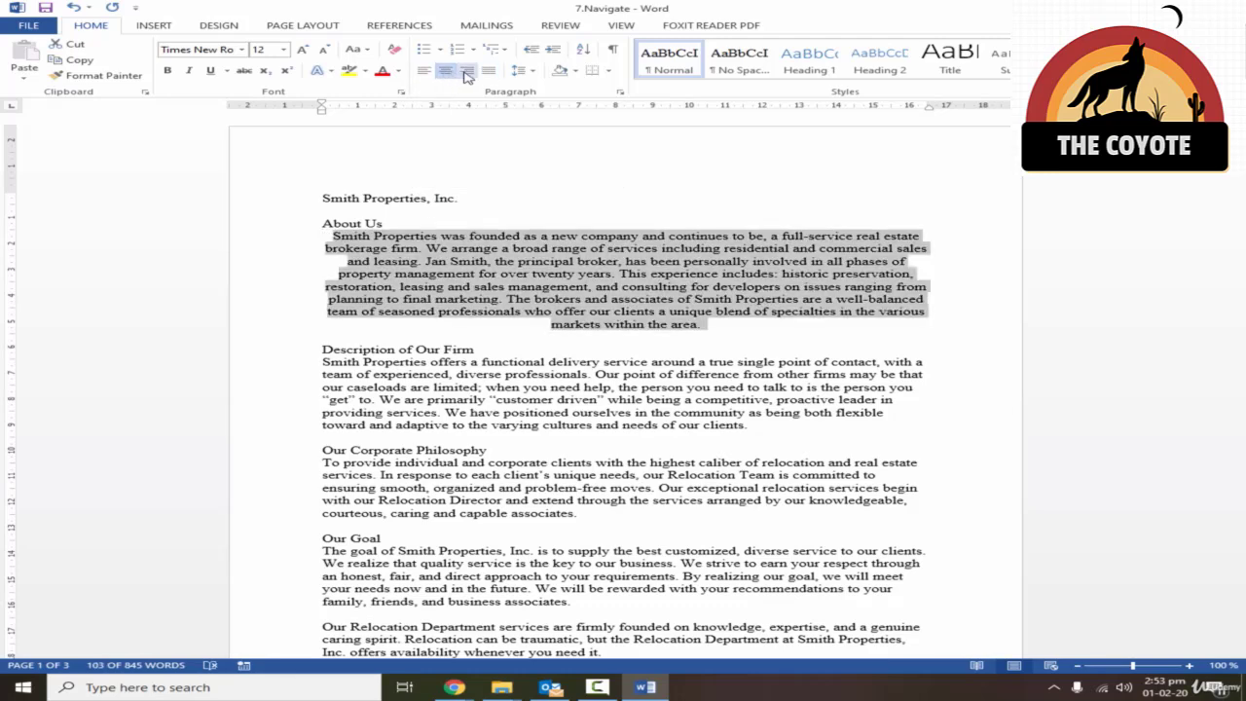
{"action": "left_click", "coordinate": [466, 72]}
{"action": "left_click", "coordinate": [424, 72]}
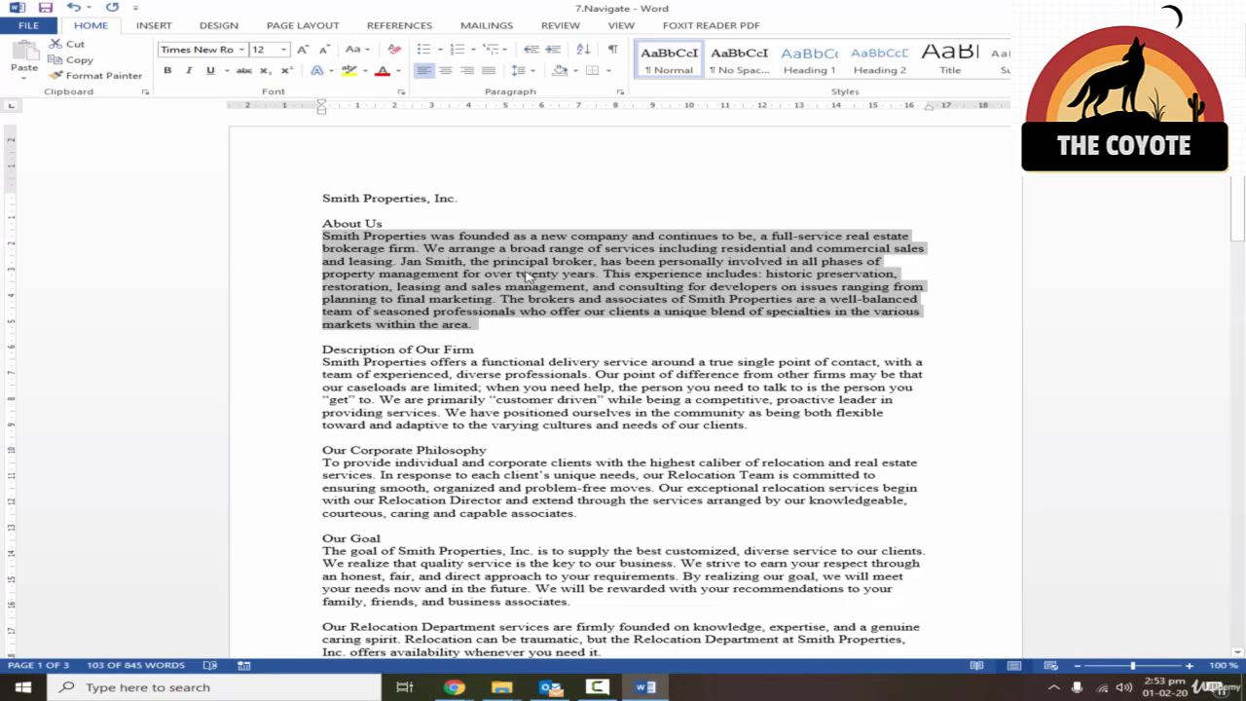
{"action": "key", "text": "ctrl+e"}
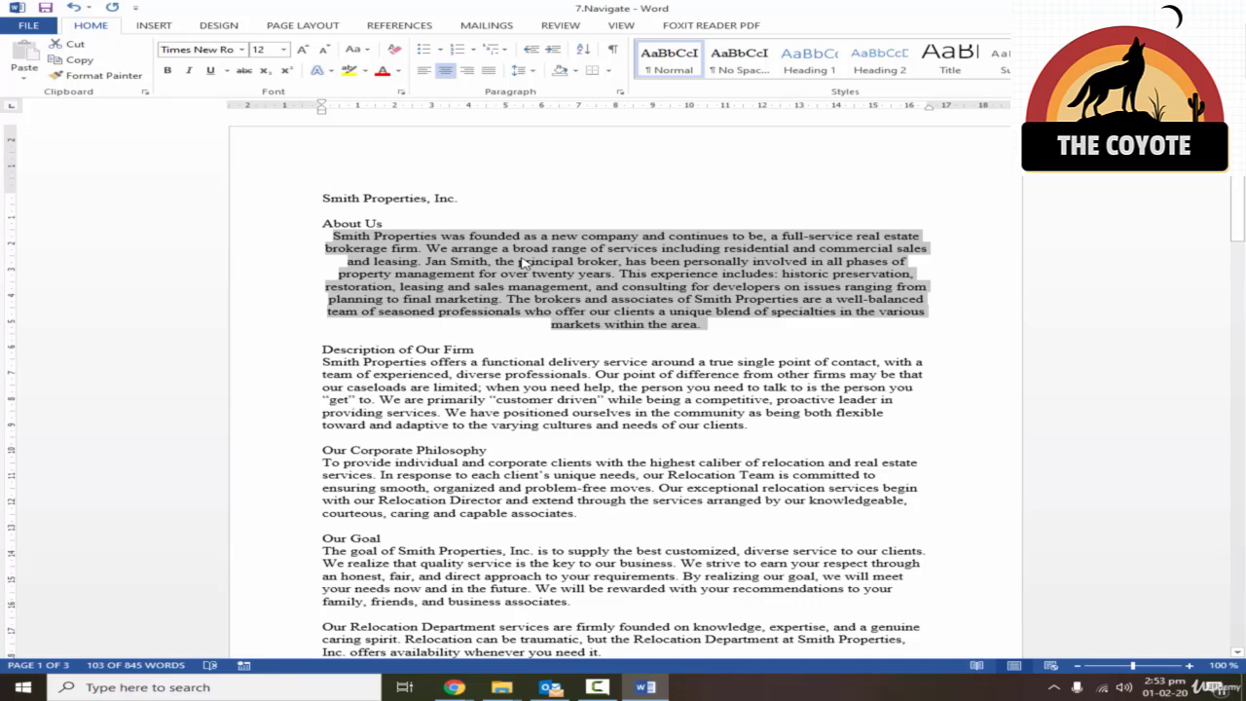
{"action": "key", "text": "ctrl+l"}
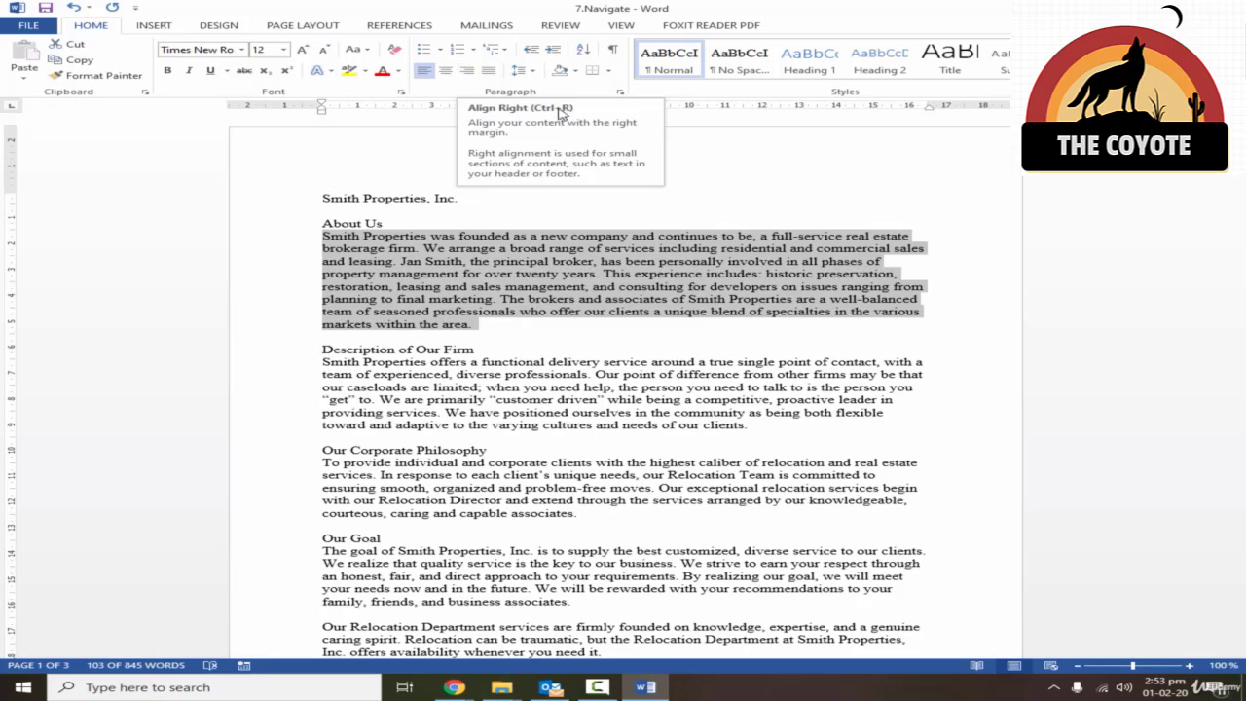
- Reselect the About Us body paragraph, align it right, restore left alignment, and deselect it
{"action": "left_click", "coordinate": [436, 248]}
{"action": "triple_click", "coordinate": [484, 313]}
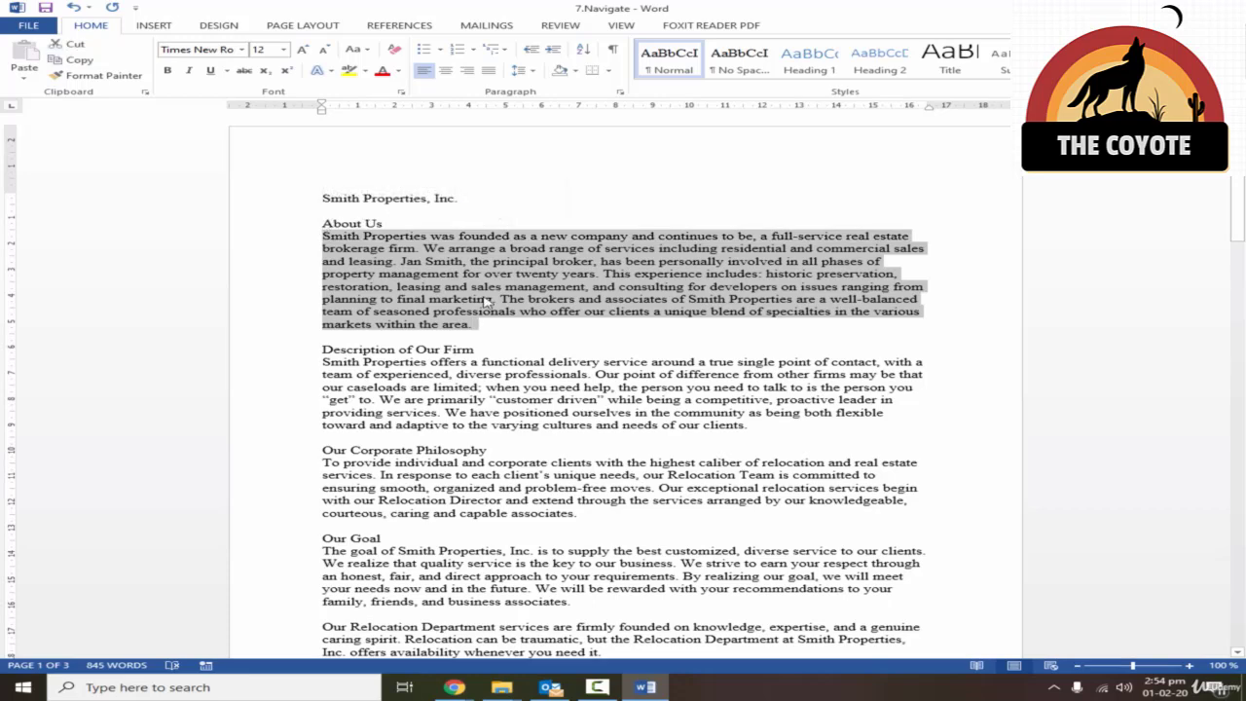
{"action": "key", "text": "ctrl+r"}
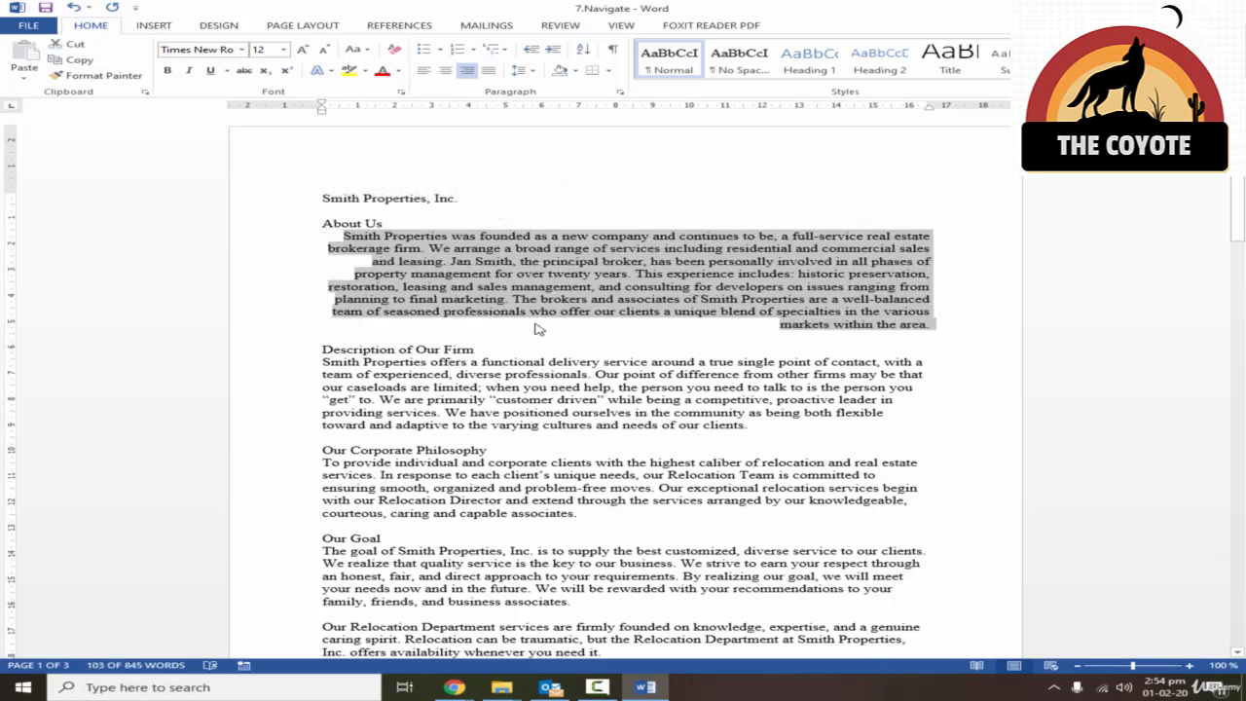
{"action": "key", "text": "ctrl+l"}
{"action": "left_click", "coordinate": [526, 325]}
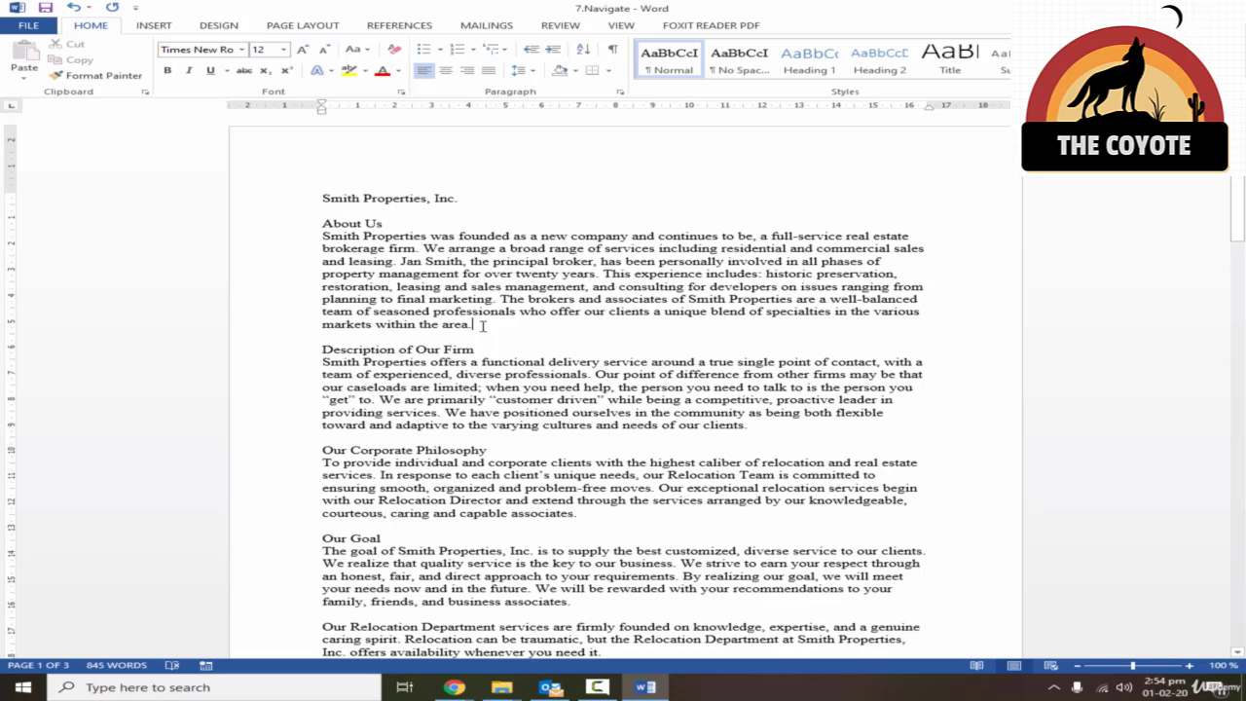
- Select the About Us body paragraph, center it through the ribbon key tips, return it to left alignment, and deselect it
{"action": "left_click_drag", "start_coordinate": [481, 326], "coordinate": [327, 238]}
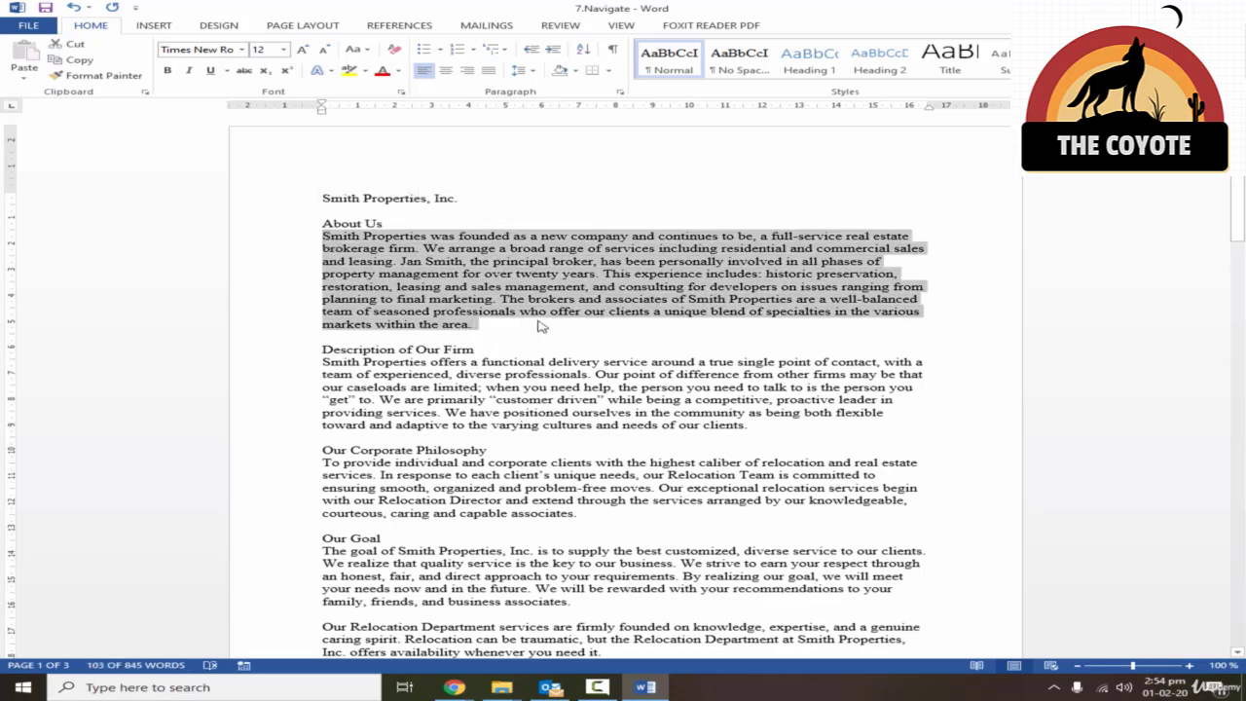
{"action": "key", "text": "alt"}
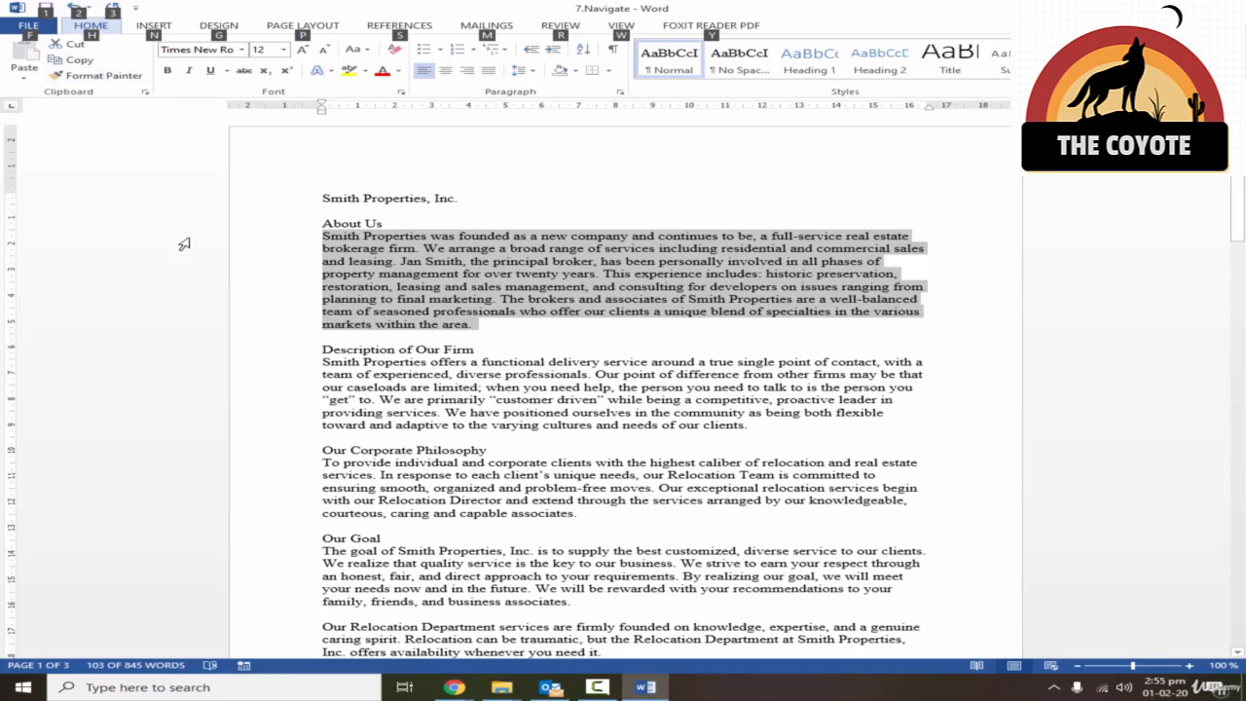
{"action": "key", "text": "h"}
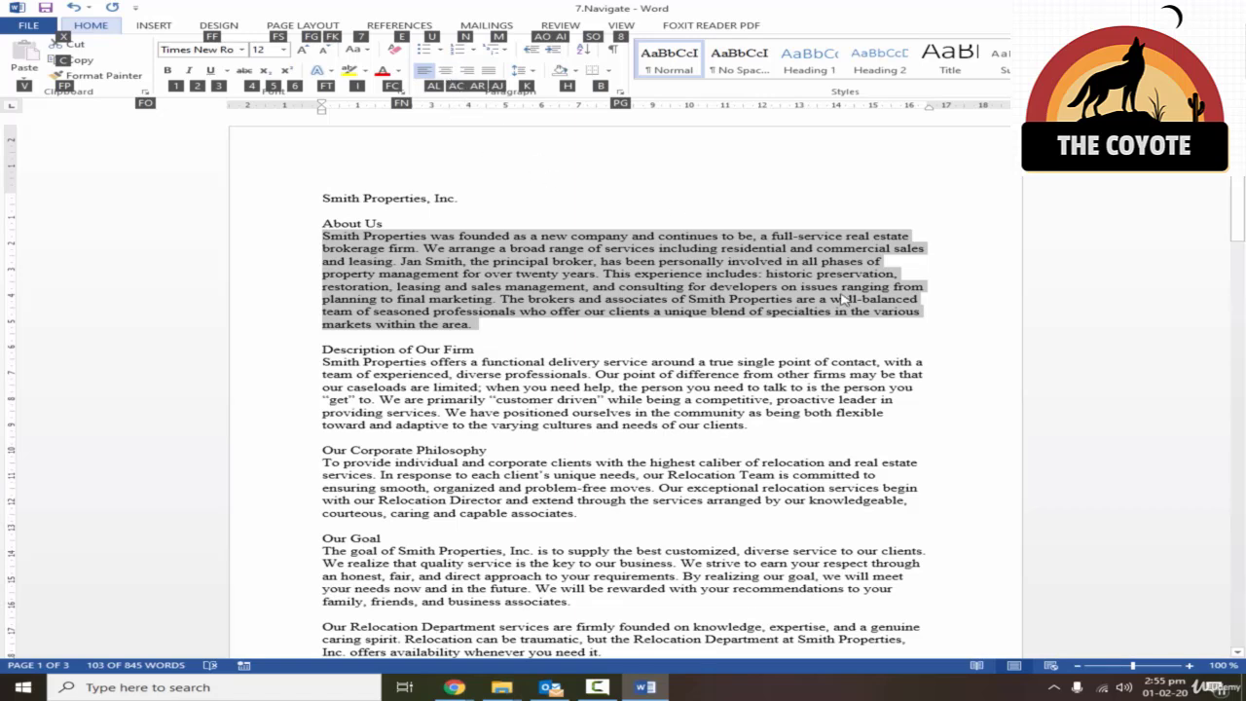
{"action": "key", "text": "a"}
{"action": "key", "text": "c"}
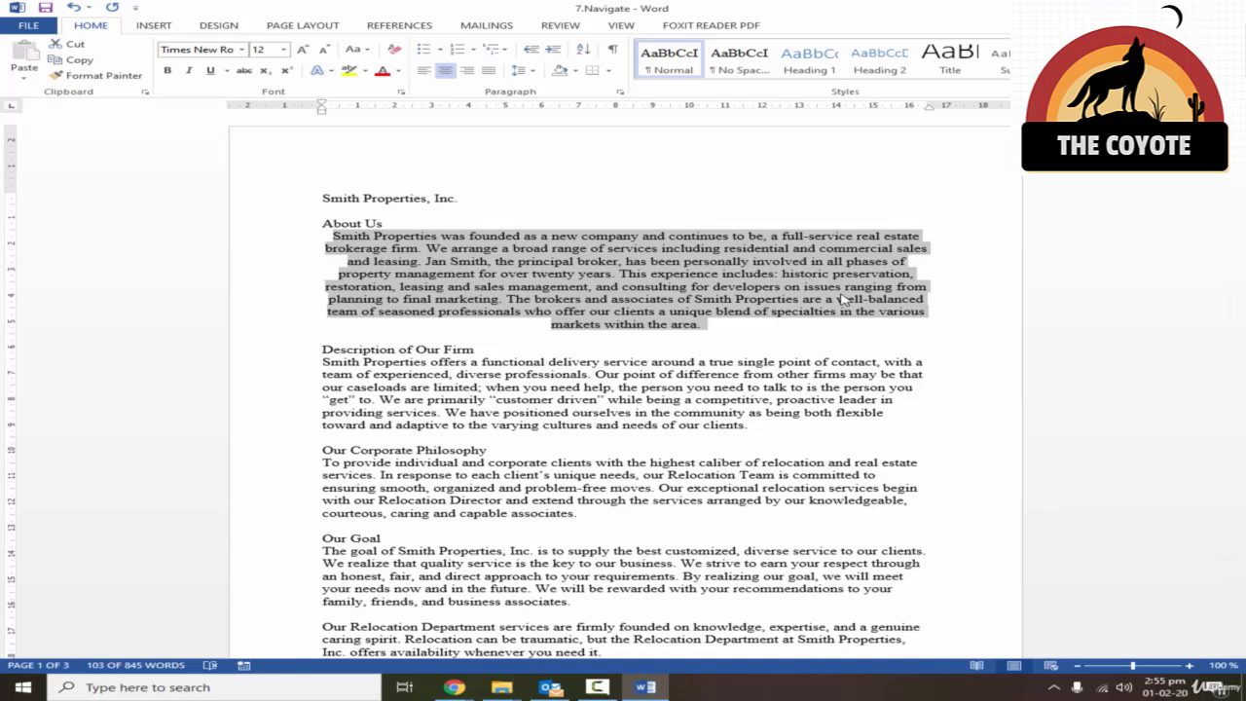
{"action": "key", "text": "ctrl+l"}
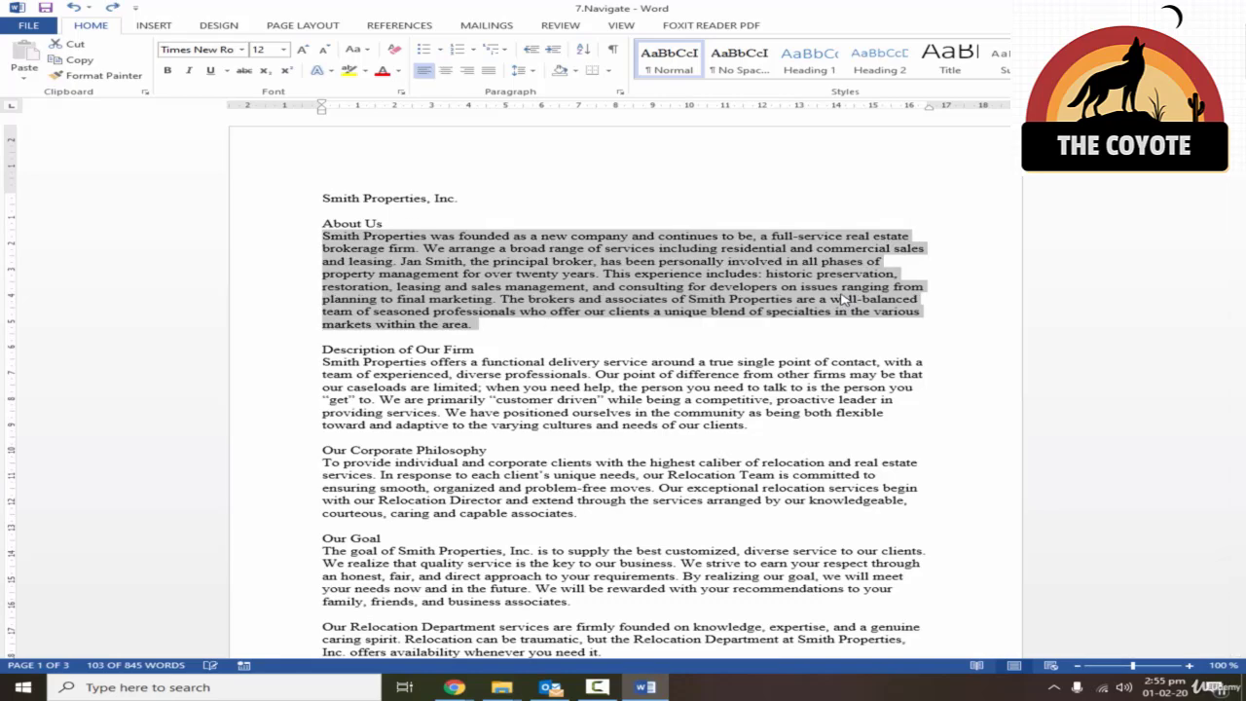
{"action": "left_click", "coordinate": [722, 329]}
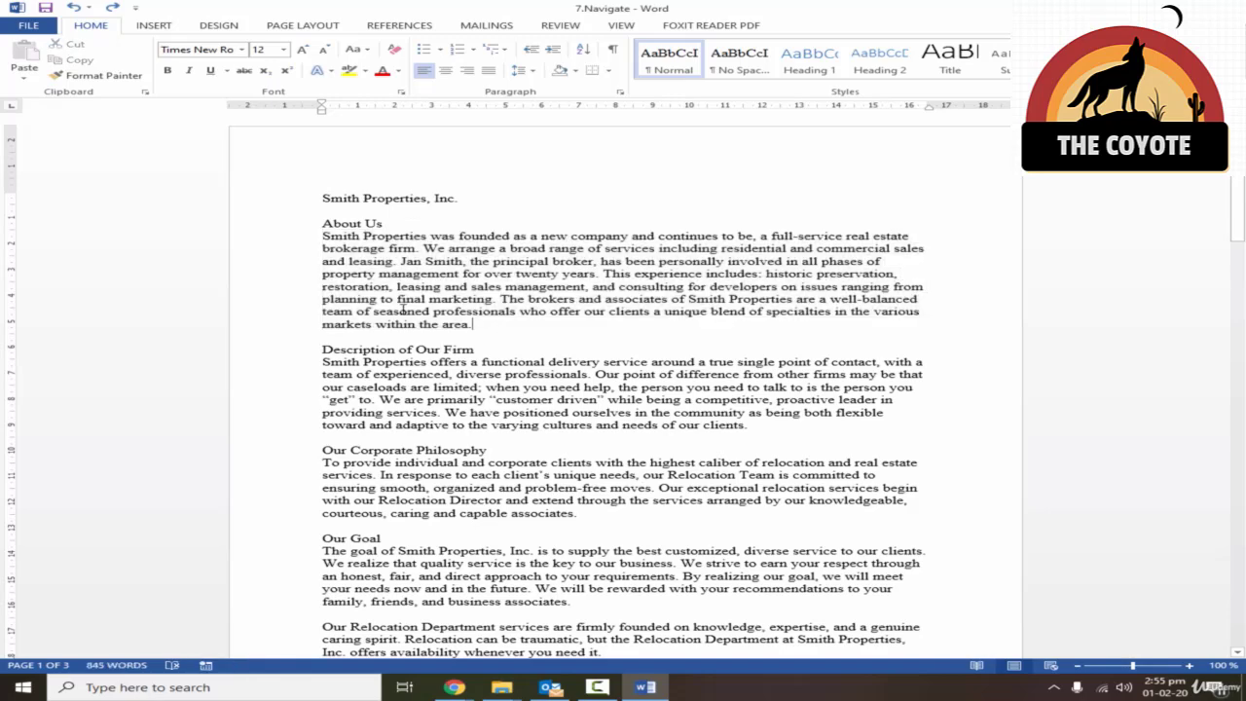
- Select the About Us body paragraph, switch it between justified and left alignment, and leave it justified
{"action": "key", "text": "ctrl+shift+Up"}
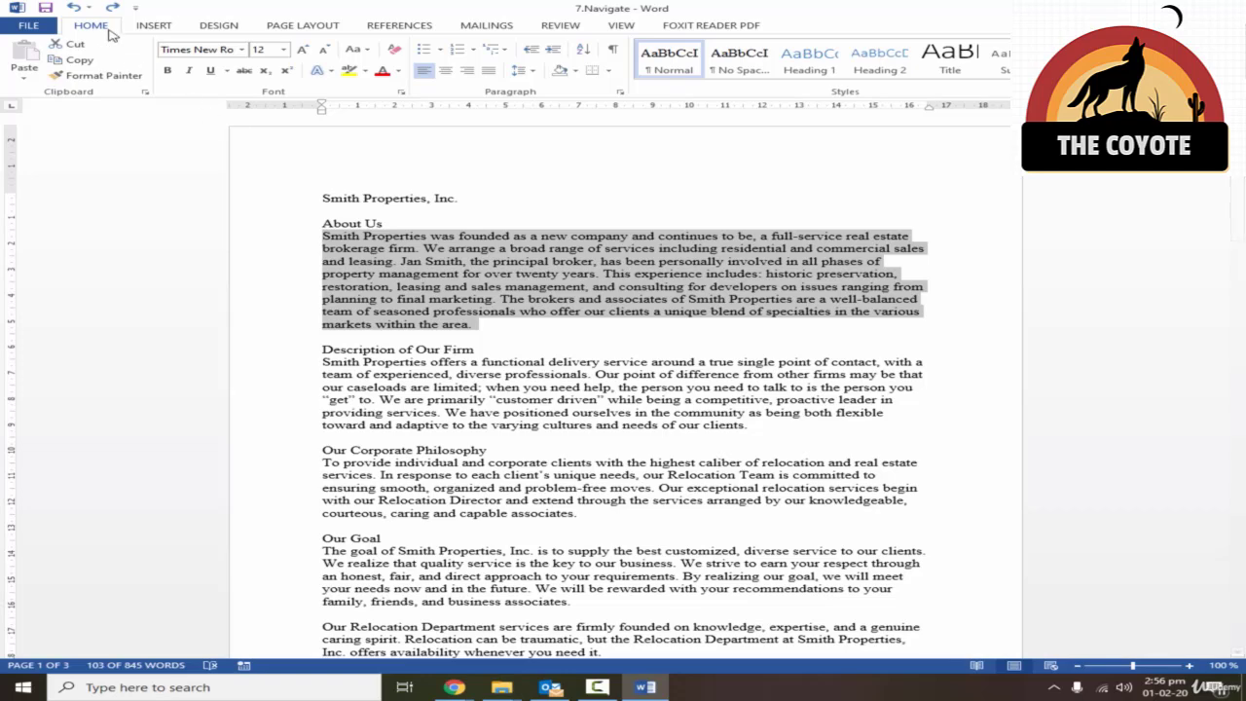
{"action": "left_click", "coordinate": [489, 70]}
{"action": "left_click", "coordinate": [423, 70]}
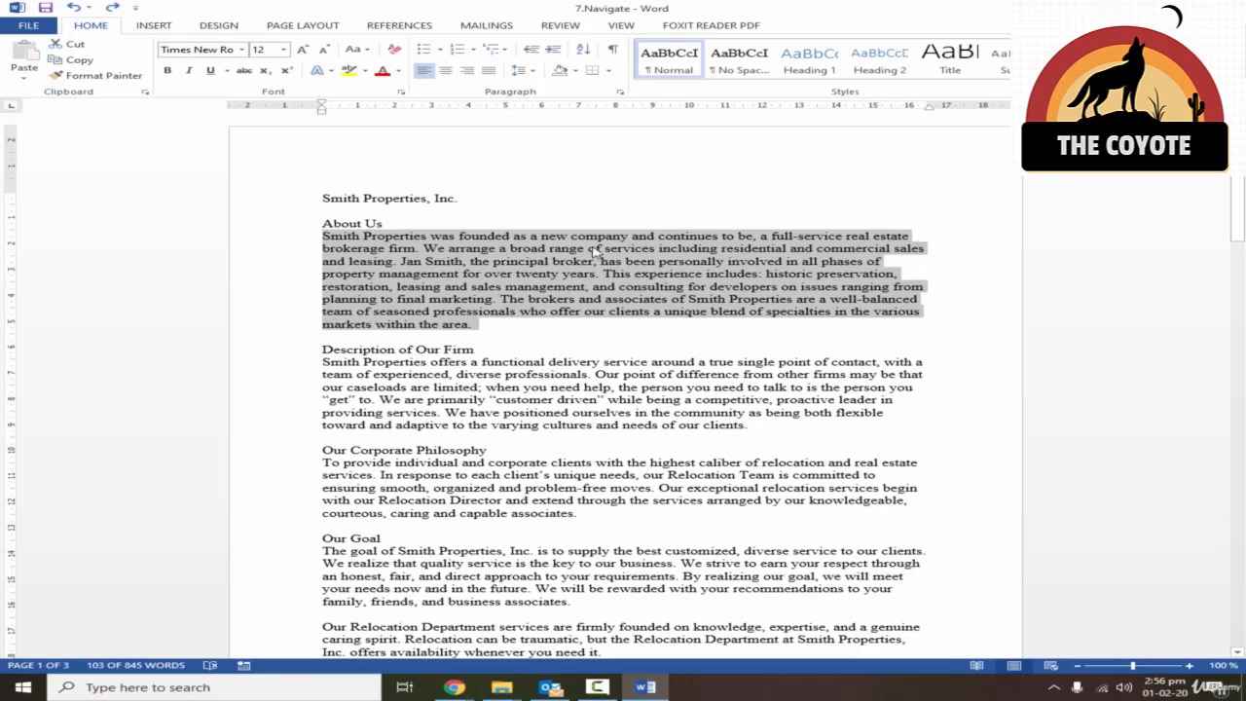
{"action": "left_click", "coordinate": [487, 71]}
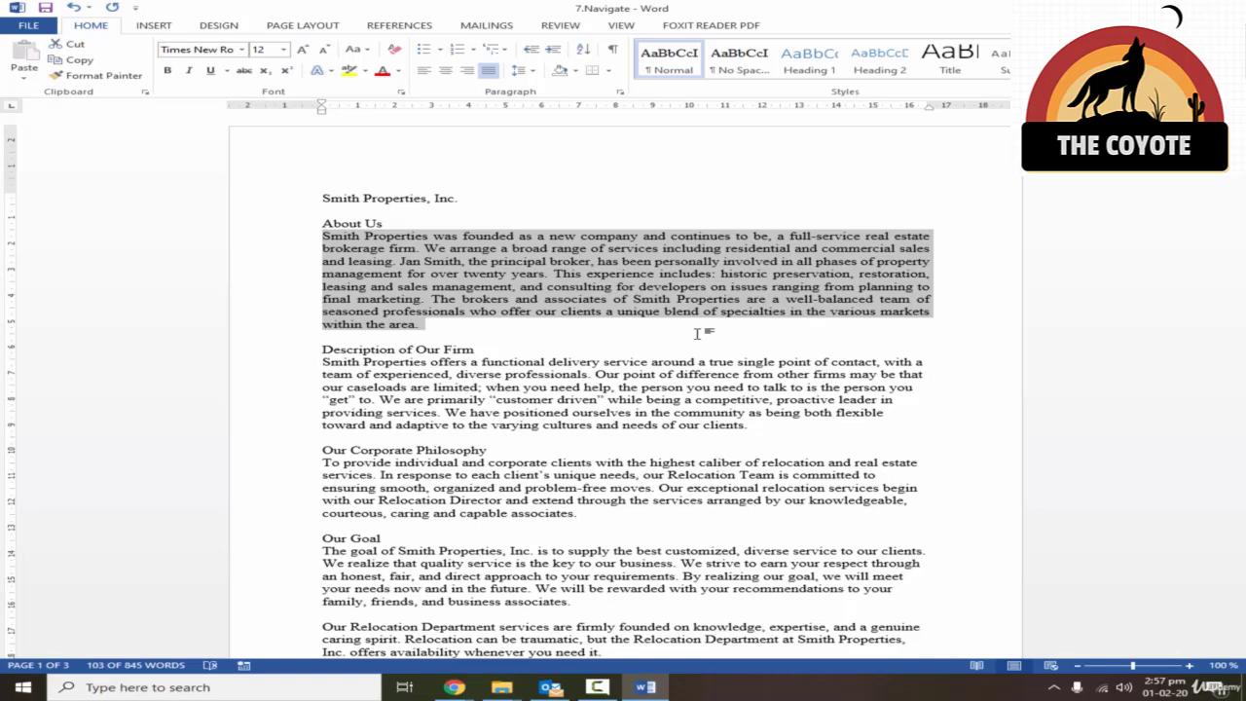
- Increase the About Us body paragraph's font size point by point to 17, and reduce it the same way to 13
{"action": "key", "text": "ctrl+bracketright"}
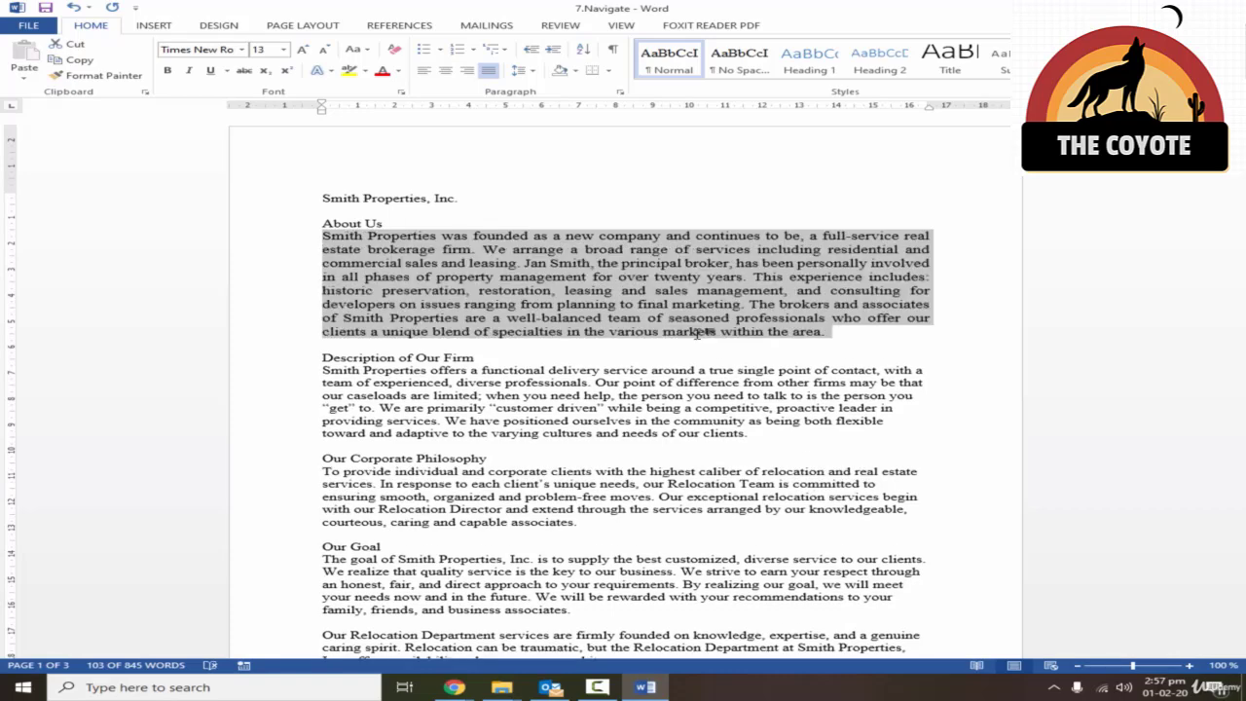
{"action": "key", "text": "ctrl+bracketright"}
{"action": "key", "text": "ctrl+bracketright"}
{"action": "key", "text": "ctrl+bracketright"}
{"action": "key", "text": "ctrl+bracketright"}
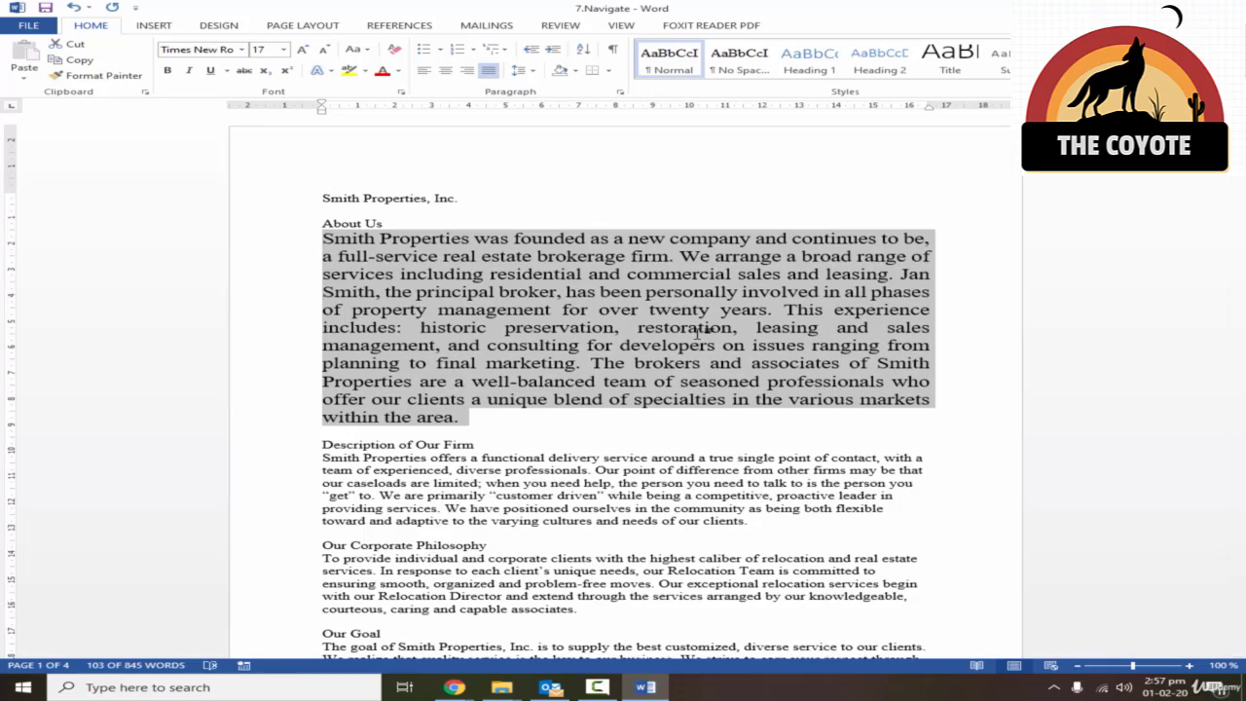
{"action": "key", "text": "ctrl+bracketleft"}
{"action": "key", "text": "ctrl+bracketleft"}
{"action": "key", "text": "ctrl+bracketleft"}
{"action": "key", "text": "ctrl+bracketleft"}
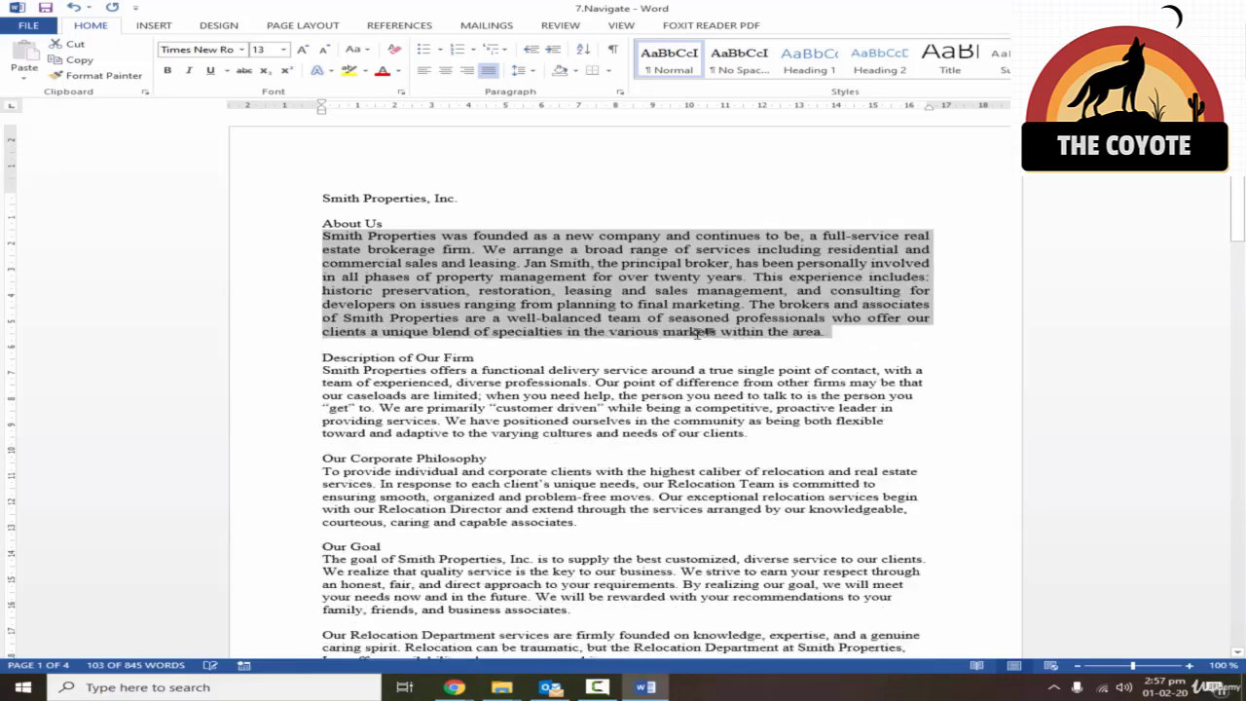
- Deselect the About Us body paragraph and move the insertion point forward and back one character at a time
{"action": "key", "text": "Left"}
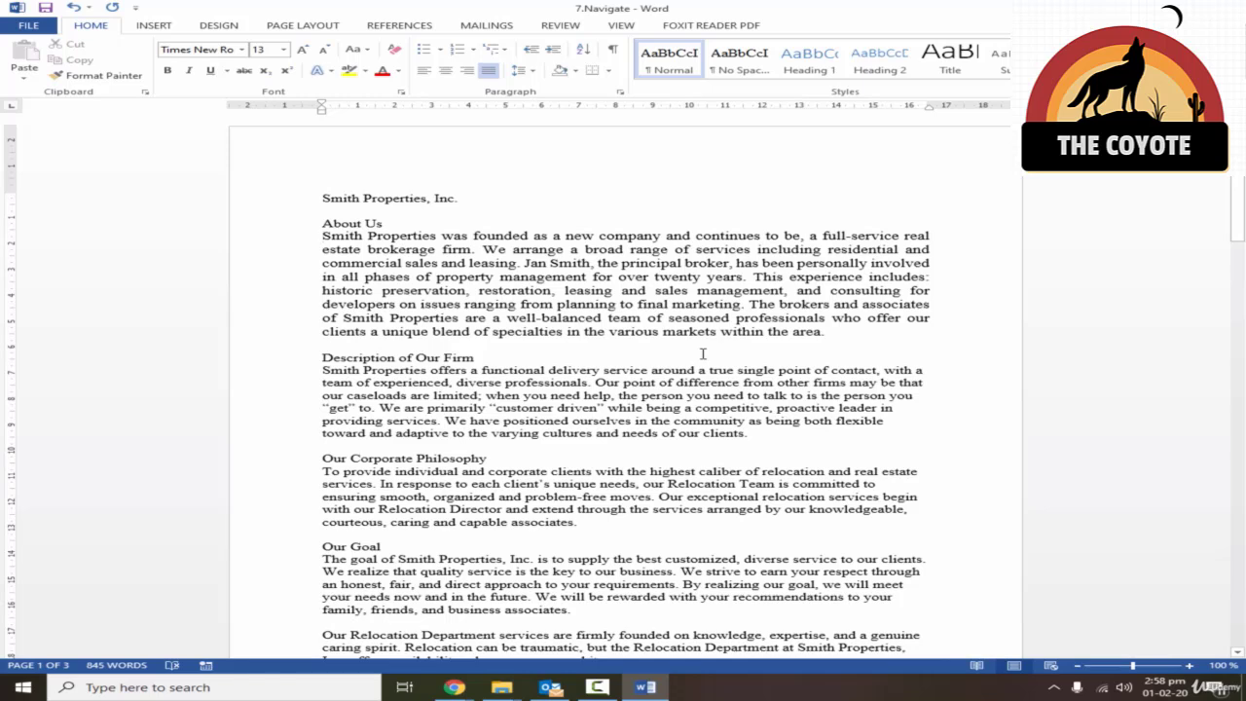
{"action": "key", "text": "Right"}
{"action": "key", "text": "Right"}
{"action": "key", "text": "Right"}
{"action": "key", "text": "Right"}
{"action": "key", "text": "Left"}
{"action": "key", "text": "Left"}
{"action": "key", "text": "Left"}
{"action": "key", "text": "Left"}
{"action": "key", "text": "Left"}
- Move the insertion point forward through the About Us body paragraph one word at a time
{"action": "key", "text": "ctrl+Right"}
{"action": "key", "text": "ctrl+Right"}
{"action": "key", "text": "ctrl+Right"}
{"action": "key", "text": "ctrl+Right"}
{"action": "key", "text": "ctrl+Right"}
{"action": "key", "text": "ctrl+Right"}
{"action": "key", "text": "ctrl+Right"}
{"action": "key", "text": "ctrl+Right"}
{"action": "key", "text": "ctrl+Right"}
{"action": "key", "text": "ctrl+Right"}
{"action": "key", "text": "ctrl+Right"}
- Select word by word from the start of the About Us body paragraph through "continues to", and clear the selection
{"action": "left_click", "coordinate": [323, 236]}
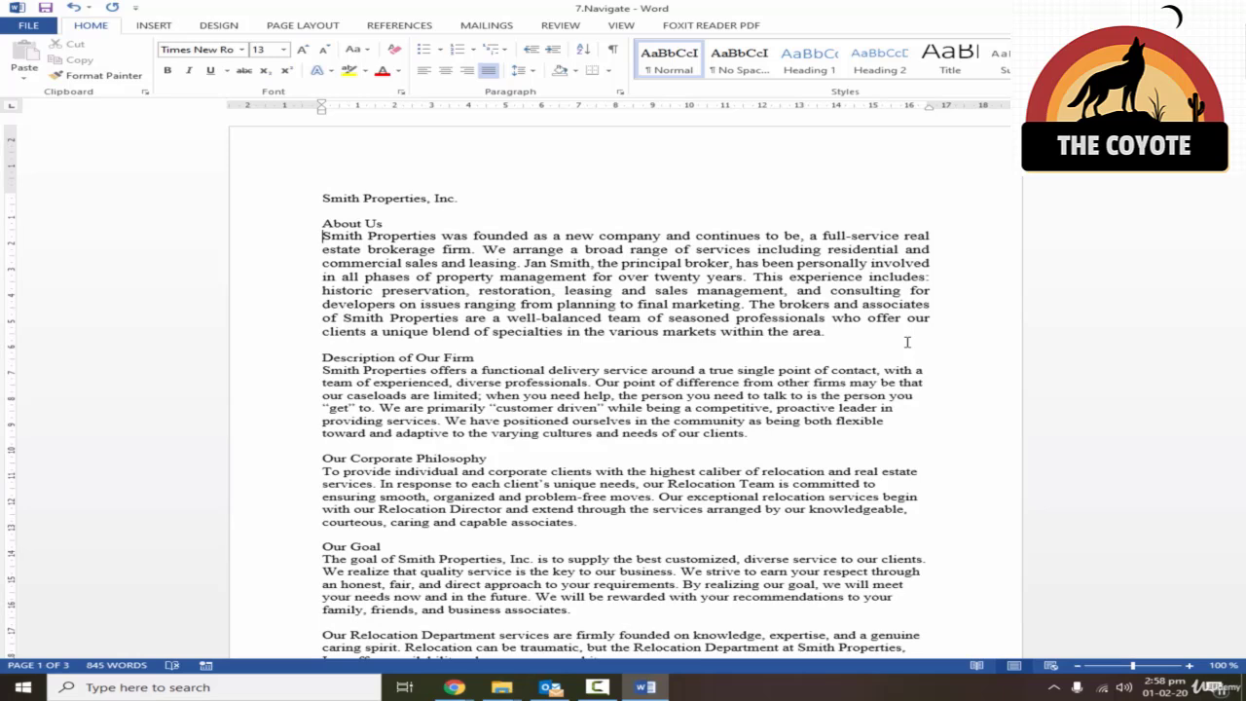
{"action": "key", "text": "ctrl+shift+Right"}
{"action": "key", "text": "ctrl+shift+Right"}
{"action": "key", "text": "ctrl+shift+Right"}
{"action": "key", "text": "ctrl+shift+Right"}
{"action": "key", "text": "ctrl+shift+Right"}
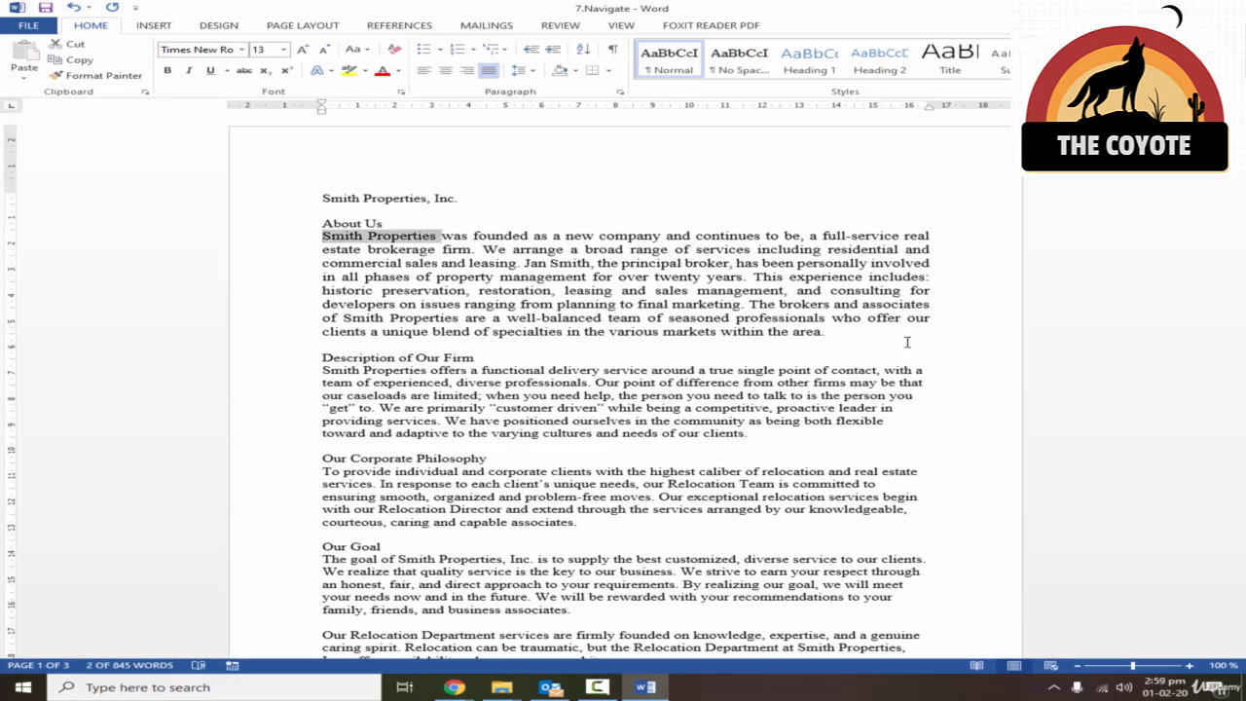
{"action": "key", "text": "ctrl+shift+Right"}
{"action": "key", "text": "ctrl+shift+Right"}
{"action": "key", "text": "ctrl+shift+Right"}
{"action": "key", "text": "ctrl+shift+Right"}
{"action": "key", "text": "ctrl+shift+Right"}
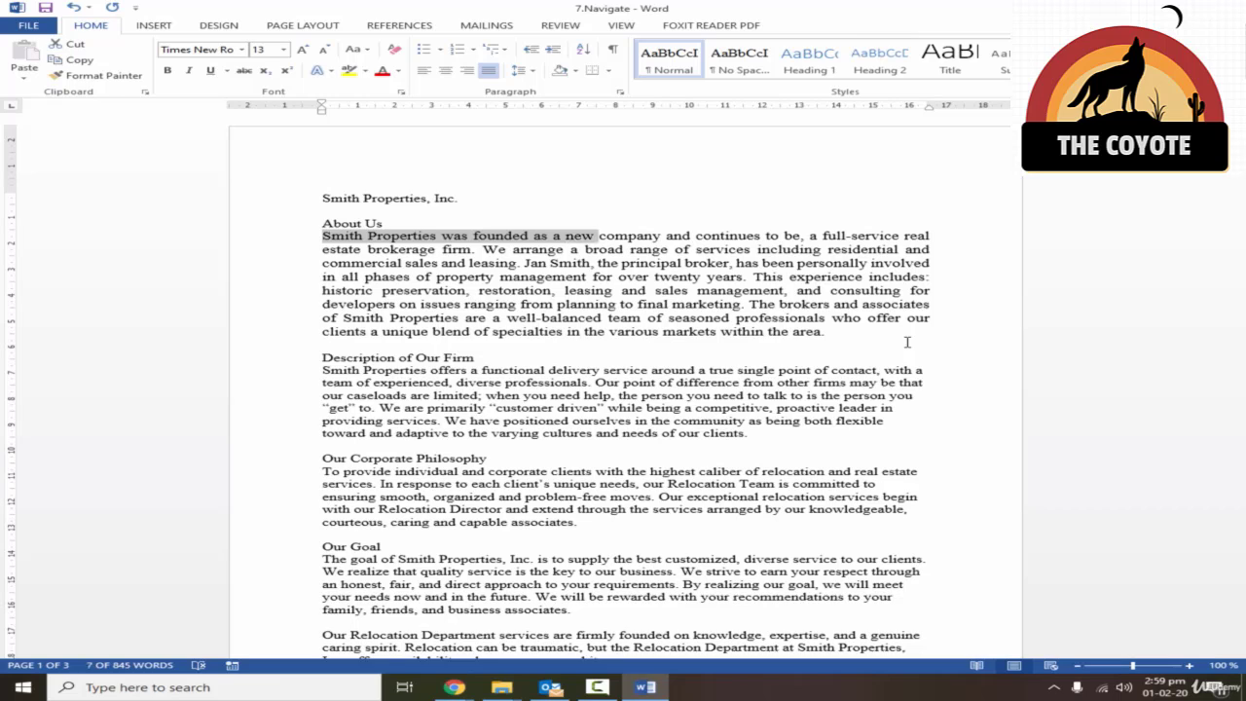
{"action": "key", "text": "ctrl+shift+Right"}
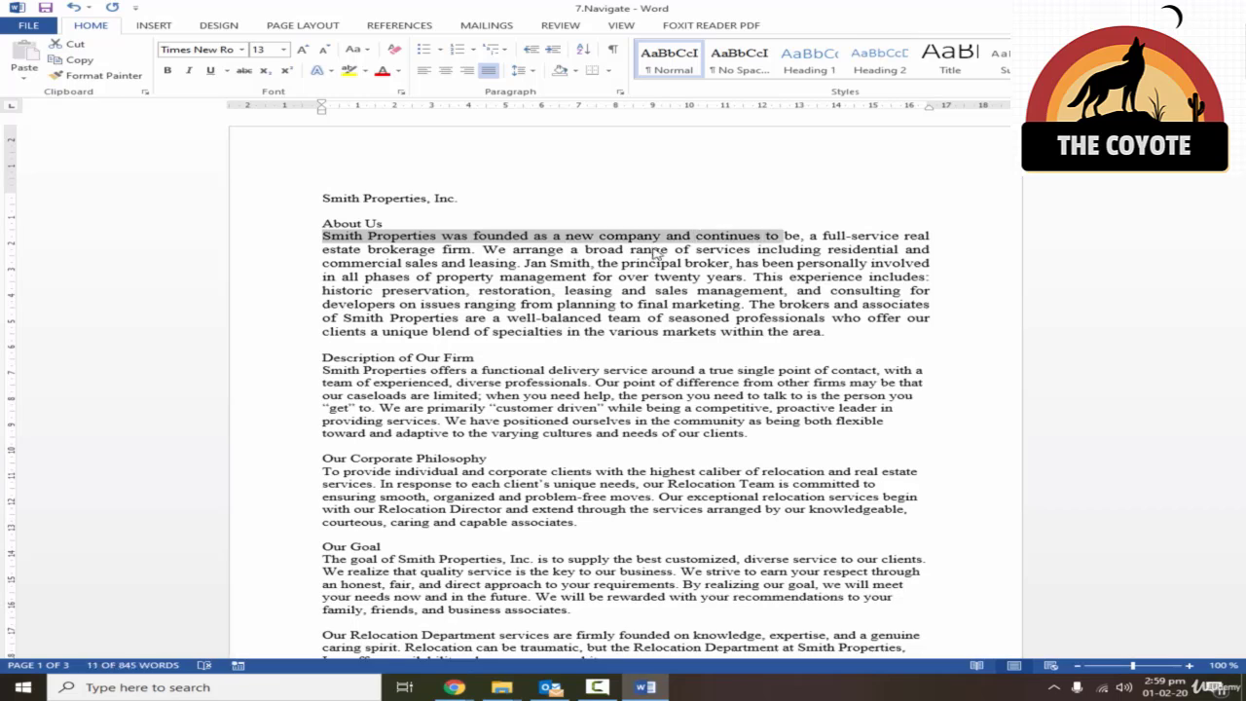
{"action": "left_click", "coordinate": [743, 252]}
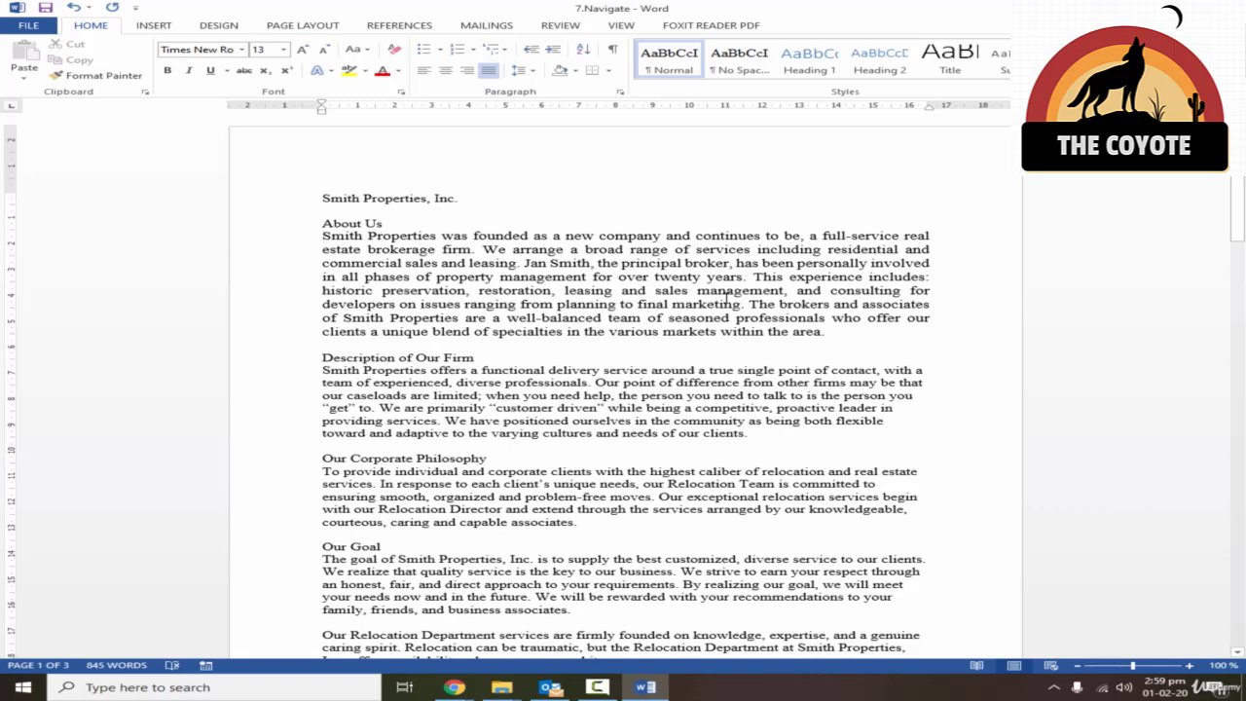
- Jump to the next paragraph, and highlight the About Us body and its heading in turn as separate paragraphs
{"action": "key", "text": "ctrl+Down"}
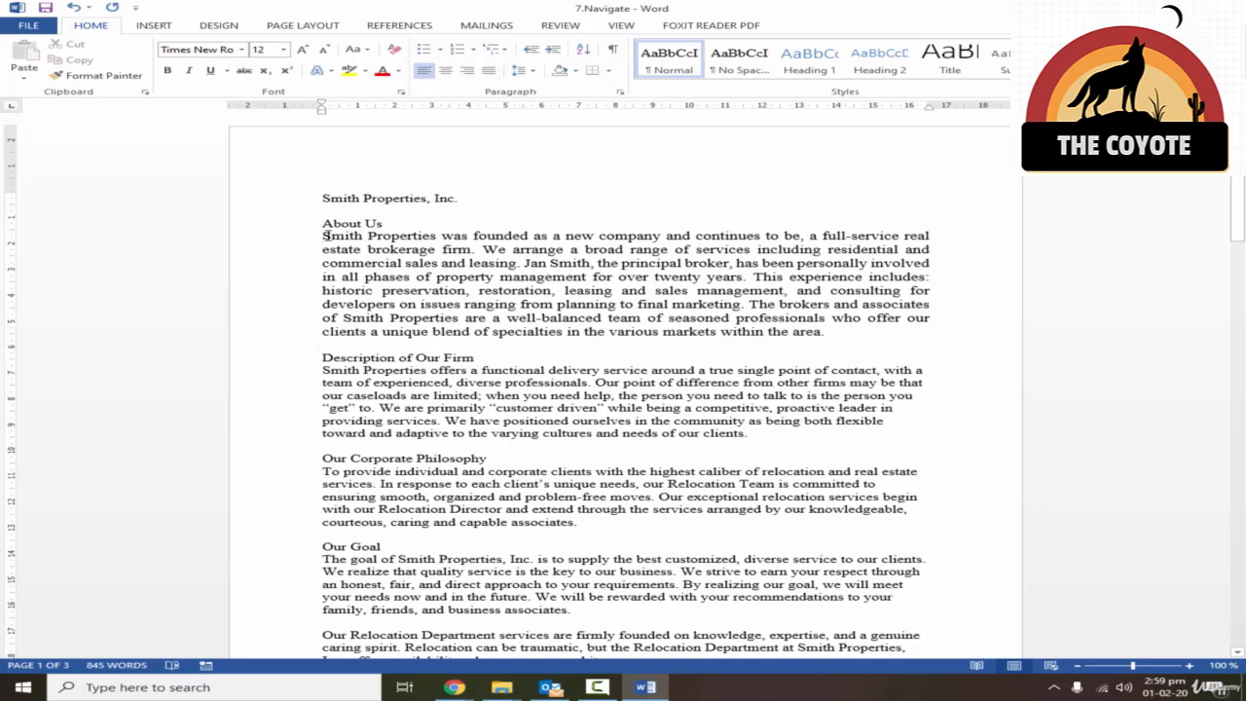
{"action": "left_click_drag", "start_coordinate": [323, 235], "coordinate": [866, 331]}
{"action": "left_click", "coordinate": [404, 222]}
{"action": "left_click_drag", "start_coordinate": [323, 223], "coordinate": [397, 223]}
{"action": "left_click", "coordinate": [403, 223]}
{"action": "left_click", "coordinate": [395, 223]}
- Move the insertion point between the starts of the About Us body and heading, and briefly highlight the heading
{"action": "left_click", "coordinate": [323, 236]}
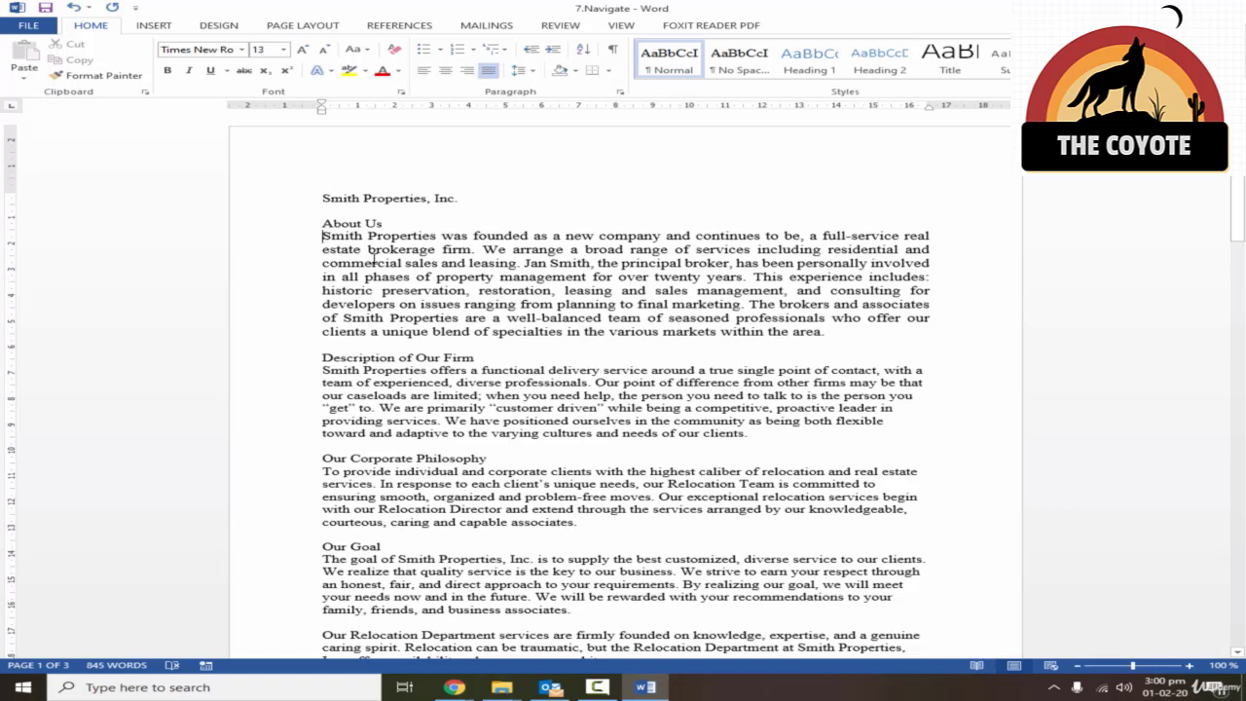
{"action": "left_click", "coordinate": [350, 225]}
{"action": "left_click", "coordinate": [323, 224]}
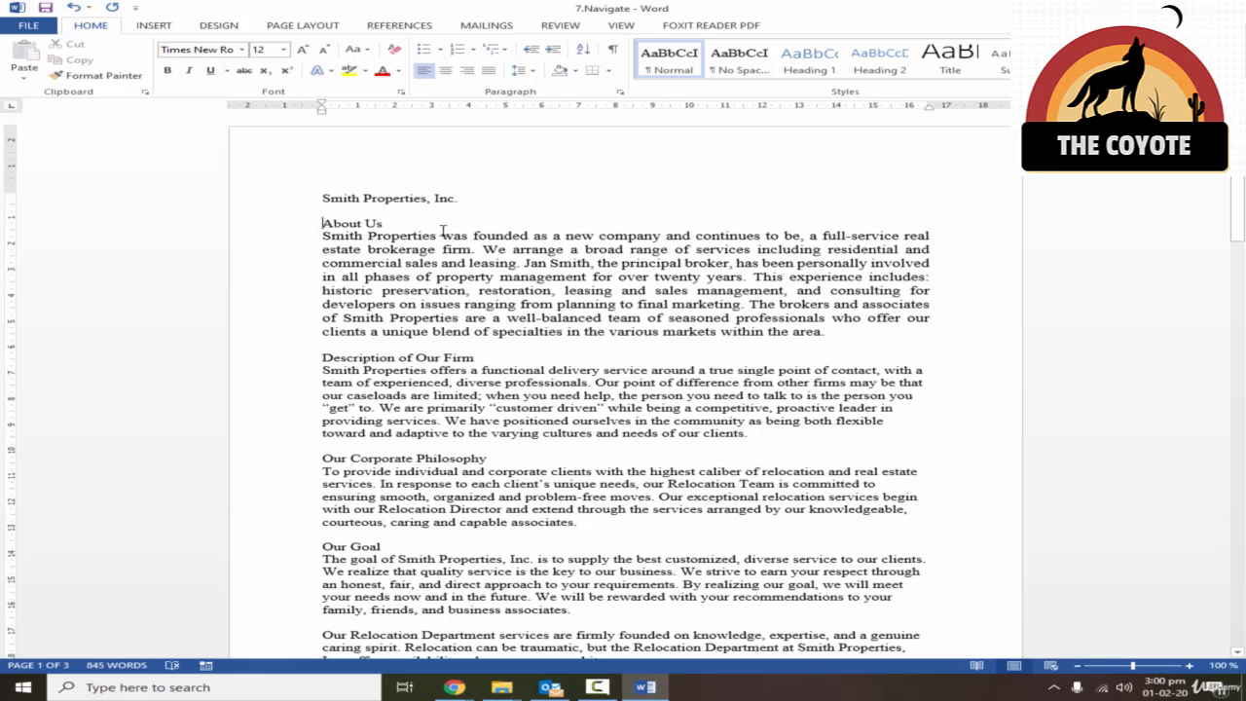
{"action": "left_click", "coordinate": [442, 232]}
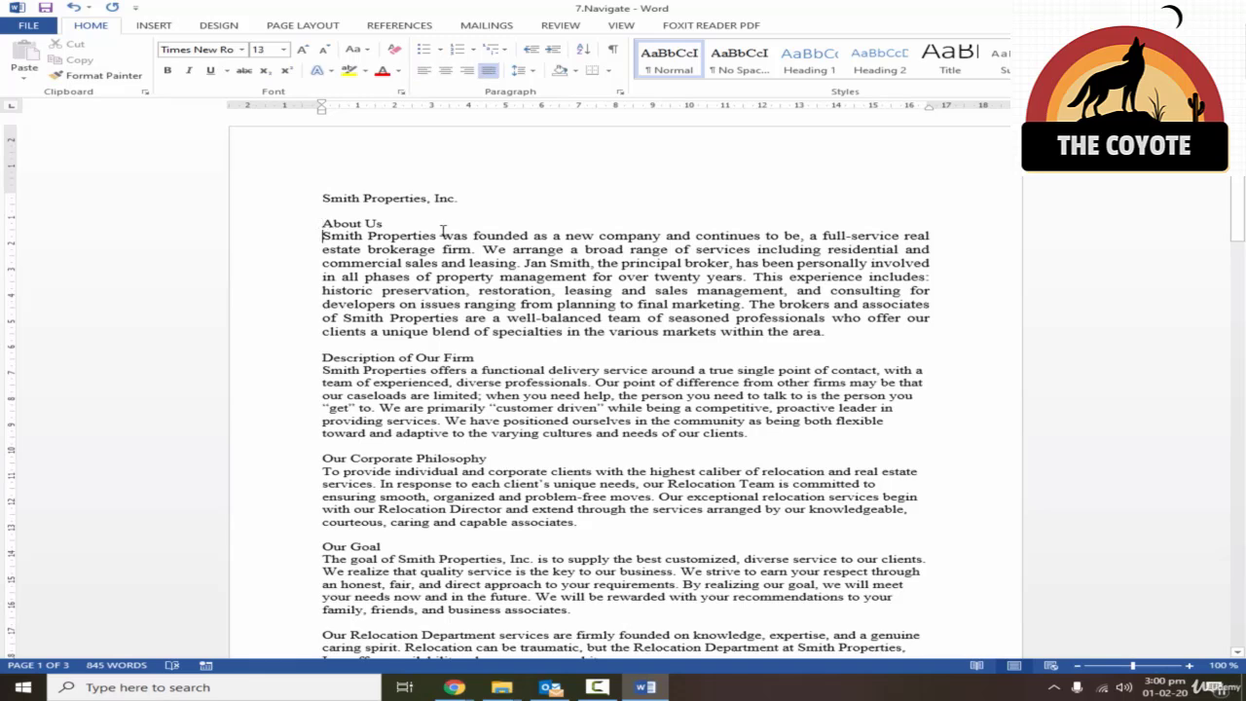
{"action": "left_click", "coordinate": [331, 235]}
{"action": "left_click_drag", "start_coordinate": [327, 224], "coordinate": [415, 226]}
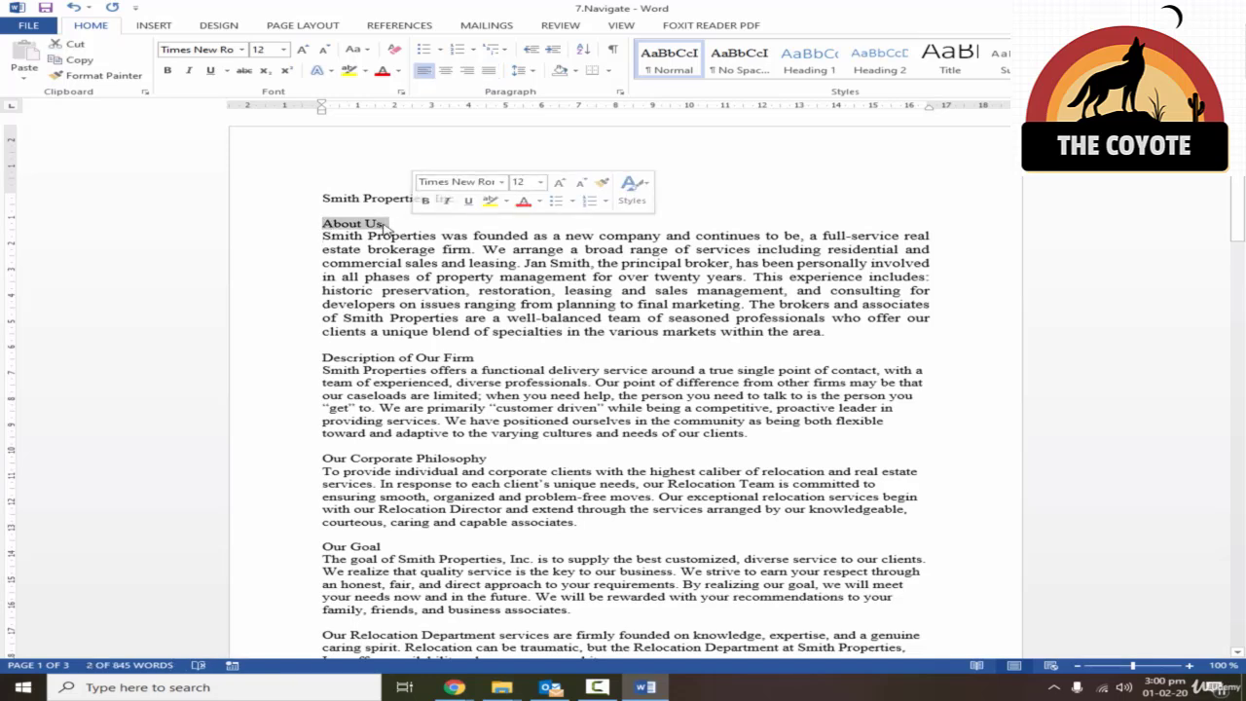
{"action": "left_click", "coordinate": [399, 223]}
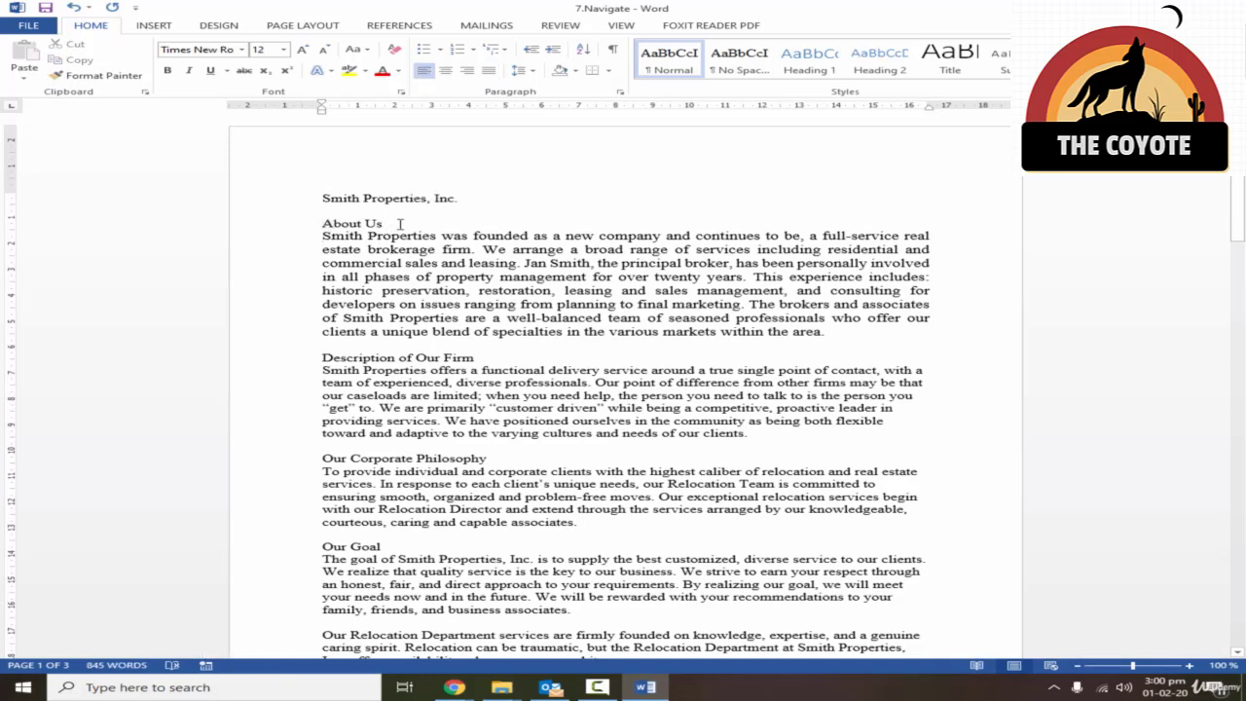
- Jump from the start of the About Us body to the next paragraph, and back up paragraph by paragraph
{"action": "left_click", "coordinate": [325, 235]}
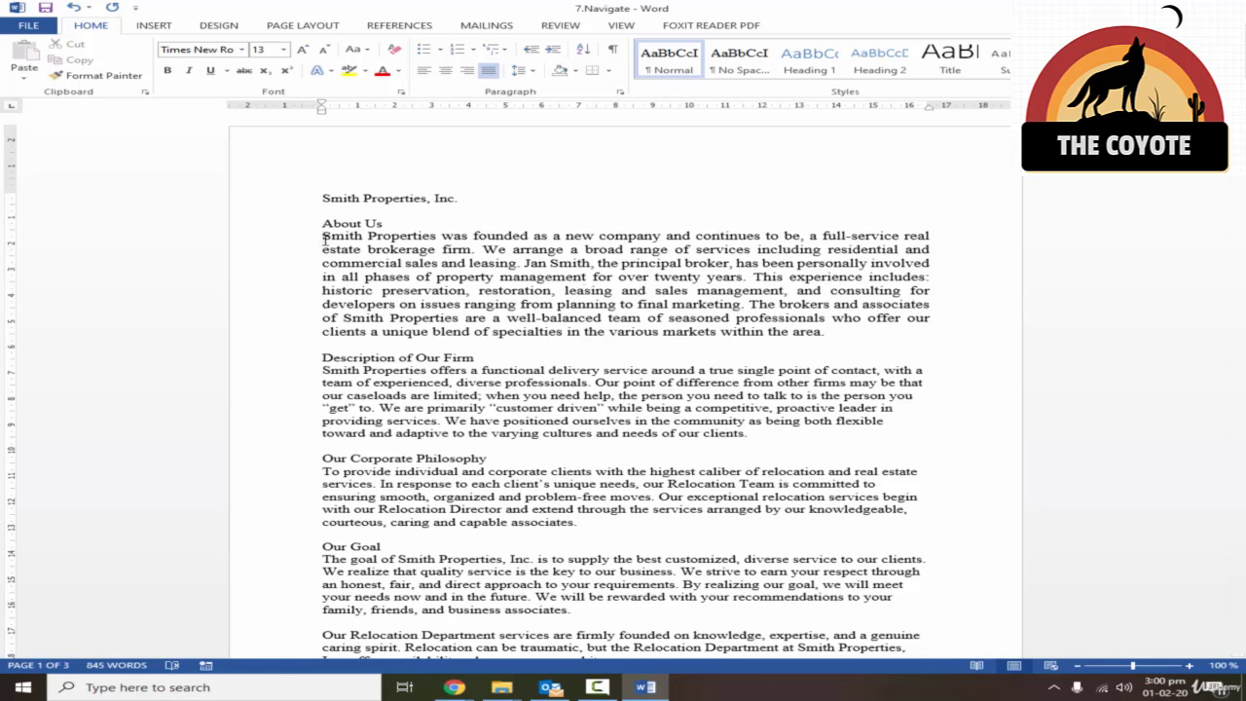
{"action": "key", "text": "ctrl+Down"}
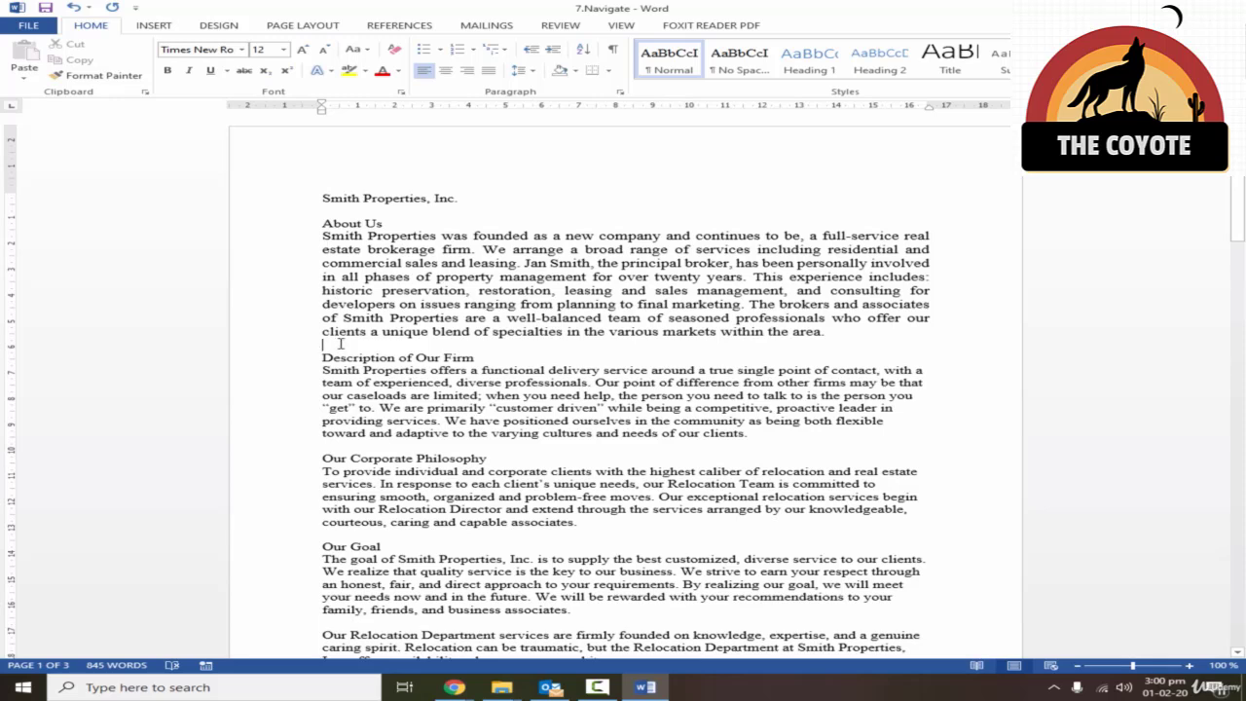
{"action": "key", "text": "ctrl+Up"}
{"action": "key", "text": "ctrl+Up"}
{"action": "key", "text": "ctrl+Up"}
- Jump to the end of the document and return to its beginning
{"action": "mouse_move", "coordinate": [1237, 204]}
{"action": "left_mouse_down"}
{"action": "mouse_move", "coordinate": [1237, 540]}
{"action": "mouse_move", "coordinate": [1236, 195]}
{"action": "left_mouse_up"}
{"action": "key", "text": "ctrl+End"}
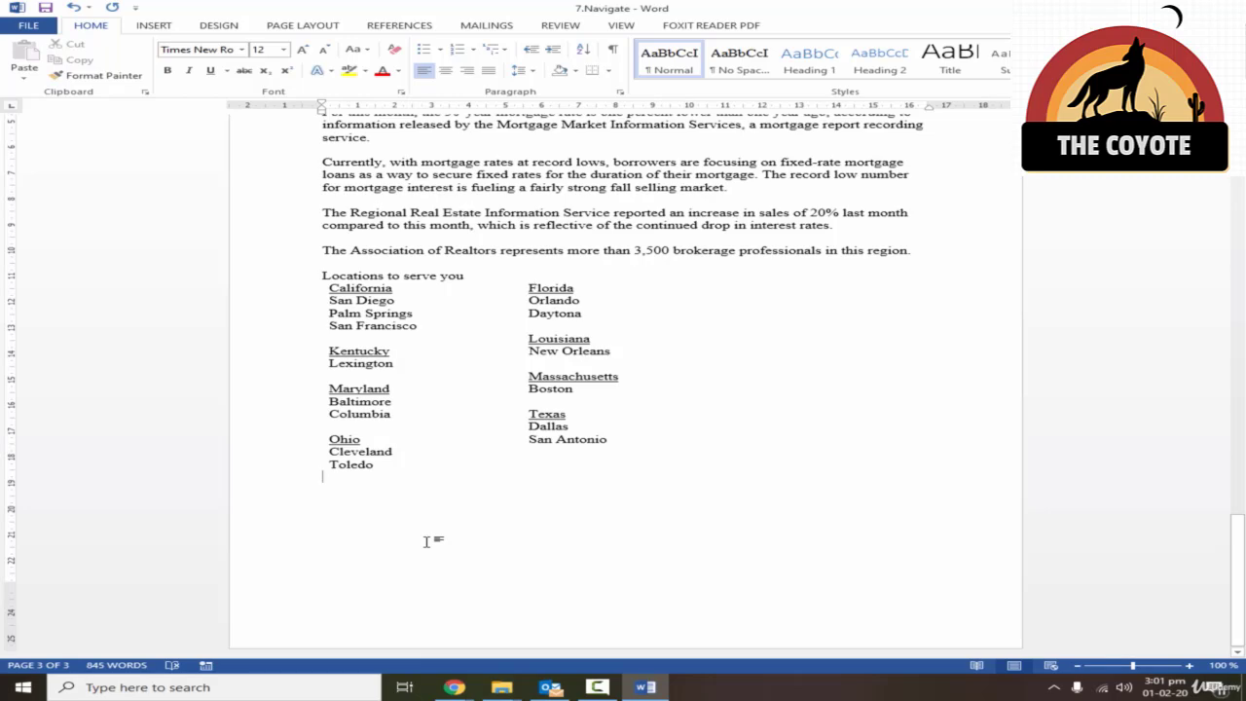
{"action": "key", "text": "ctrl+Home"}
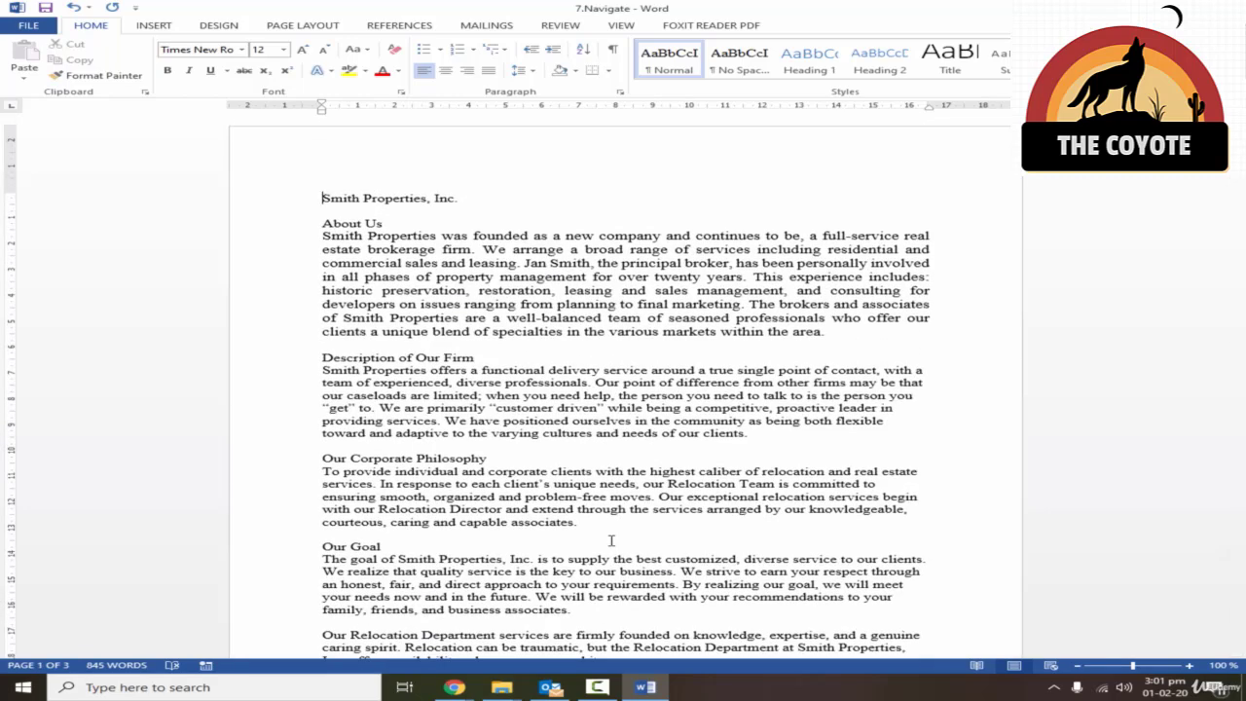